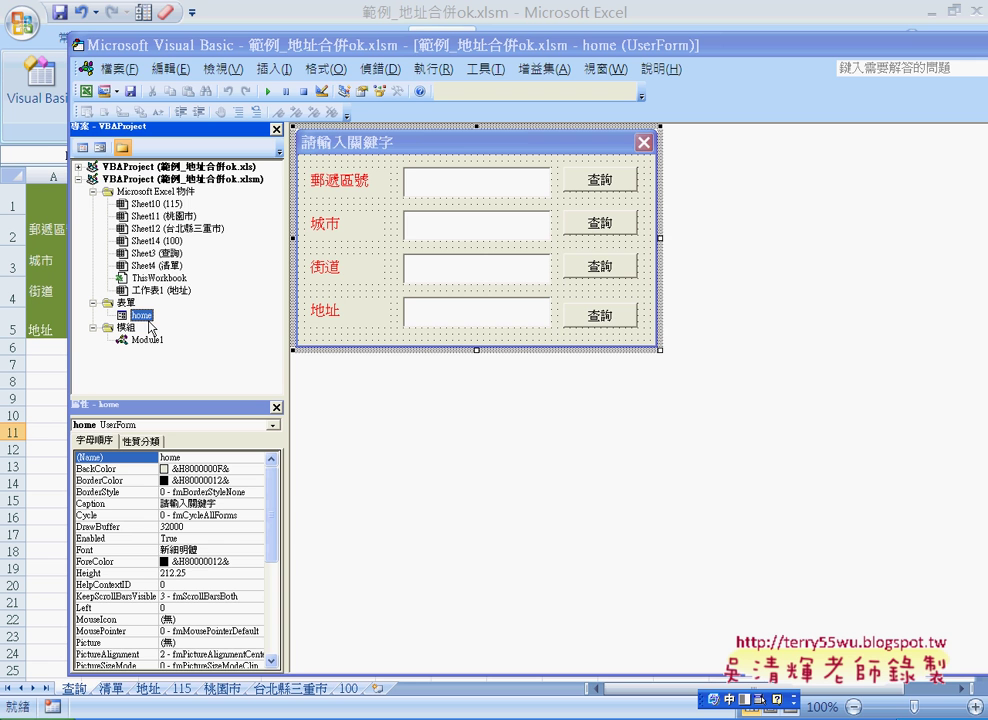
Check the workbook's macro list from the editor, cancel it, and return to the worksheet.
click(47, 368)
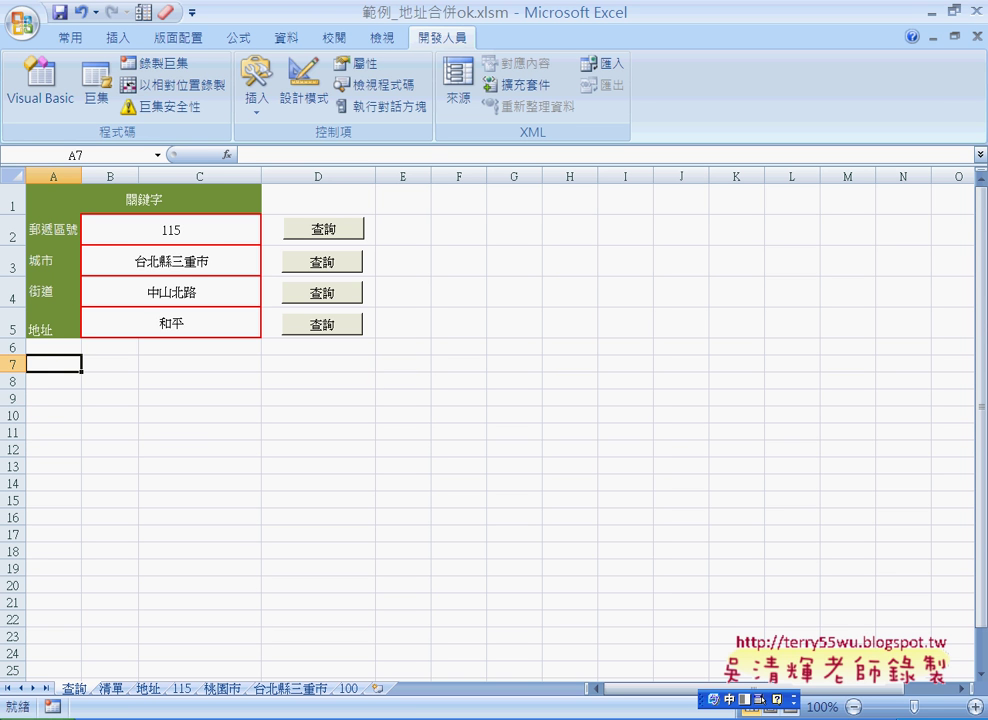
key(alt+F11)
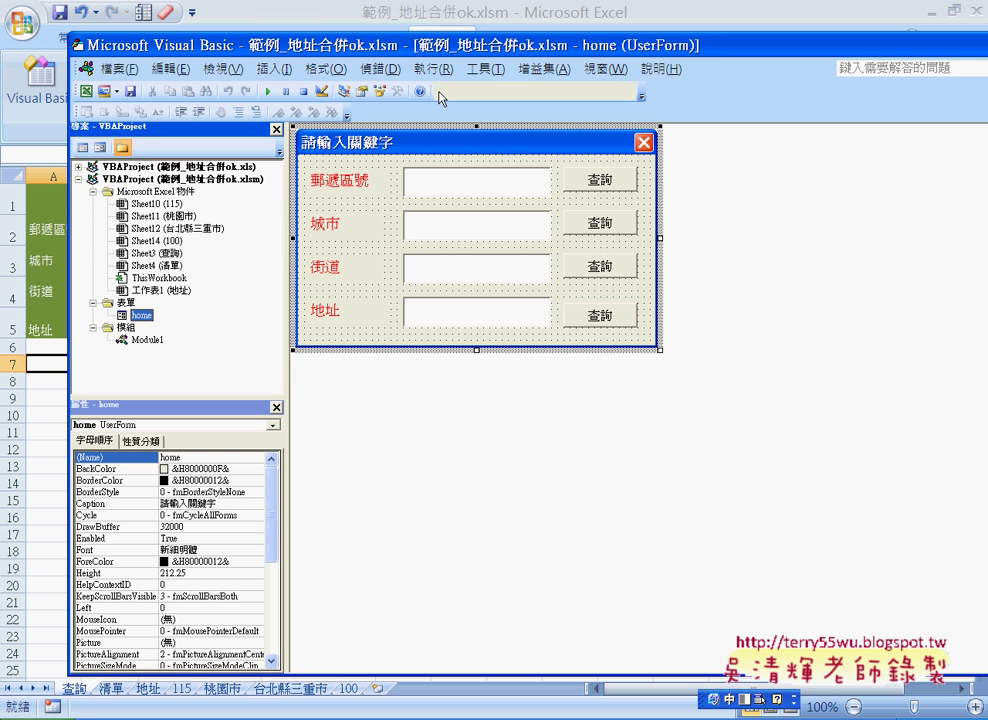
click(269, 96)
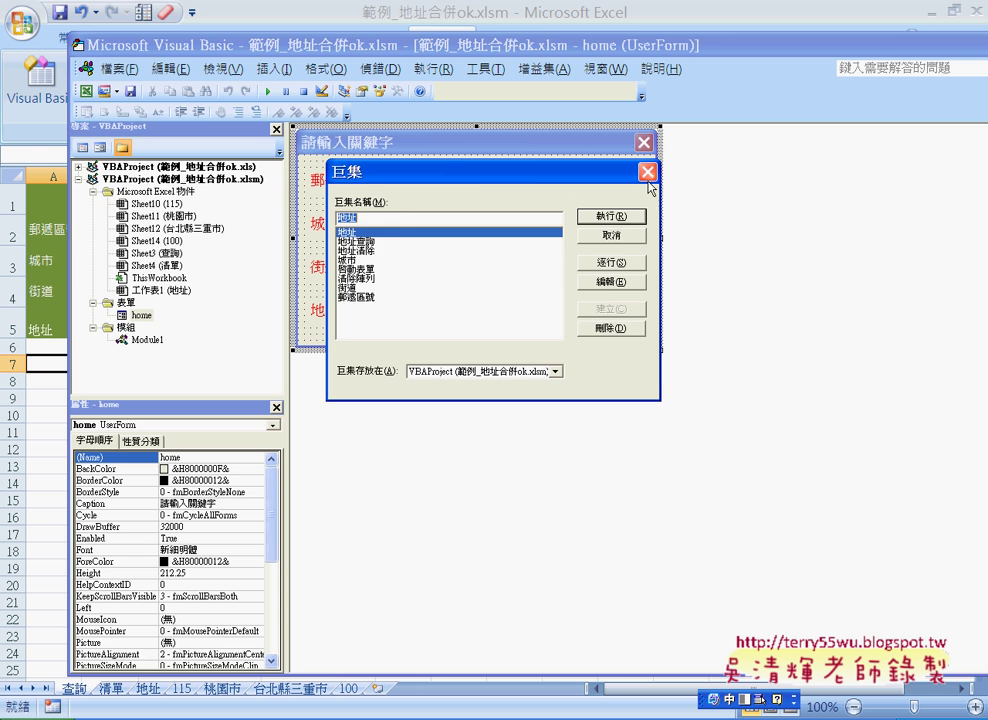
key(Escape)
click(305, 17)
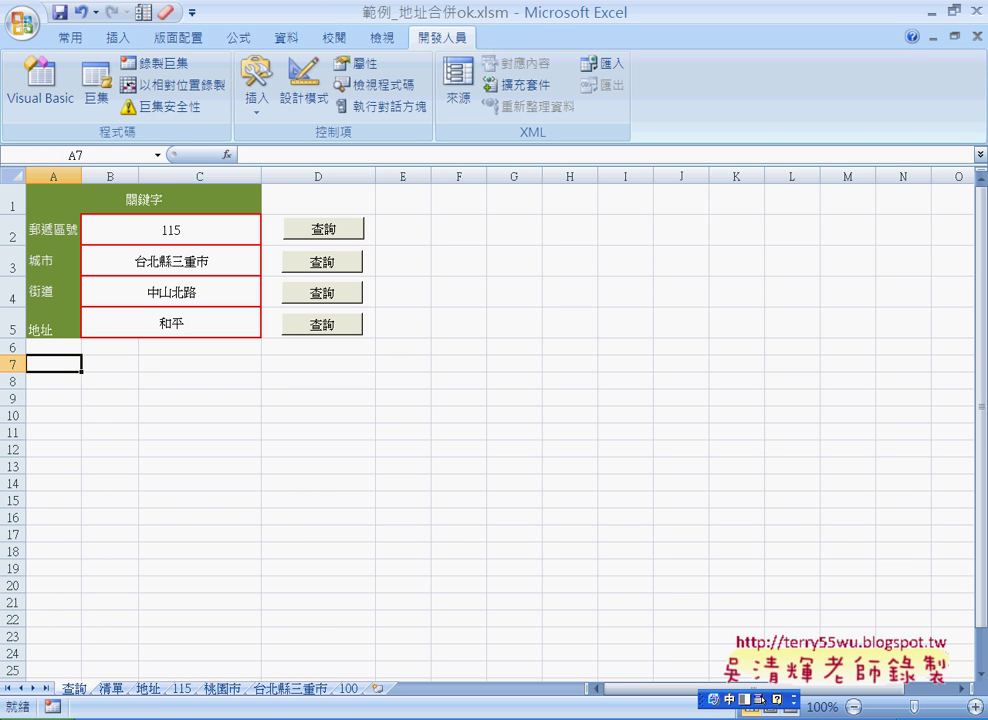
On the 地址 sheet, run the 啟動表單 button and dismiss the argument-not-optional error.
click(152, 689)
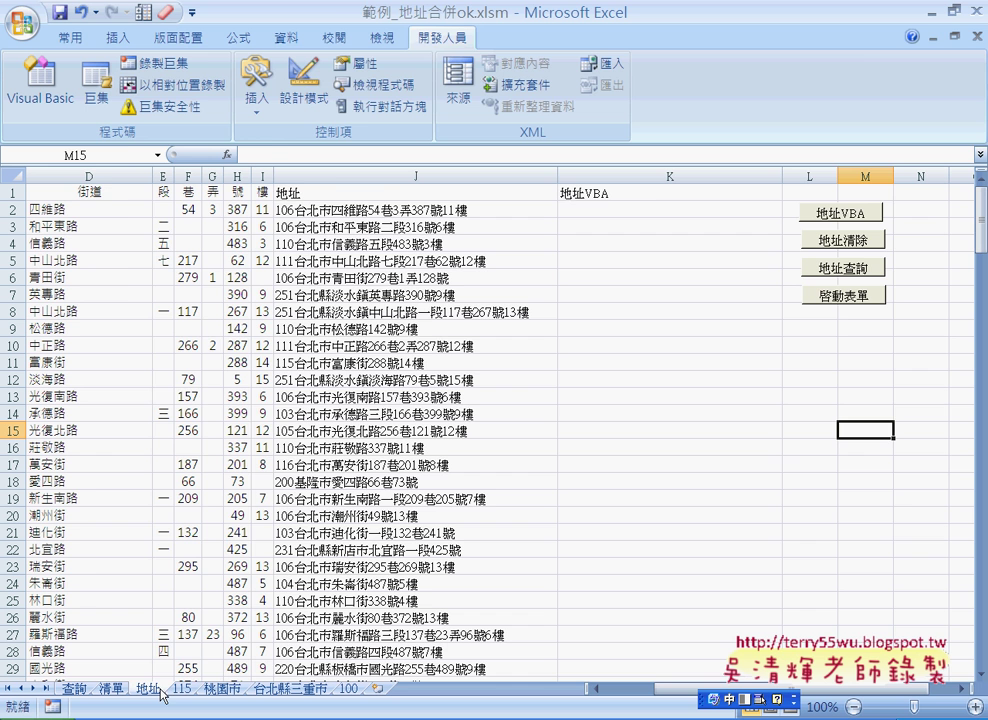
click(844, 306)
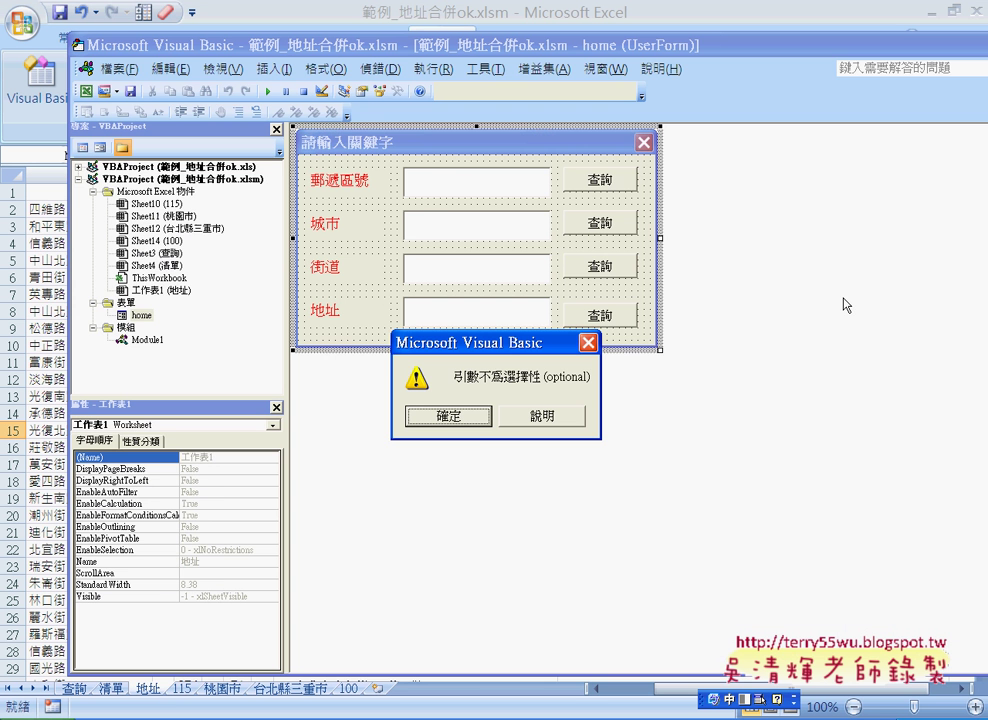
click(478, 422)
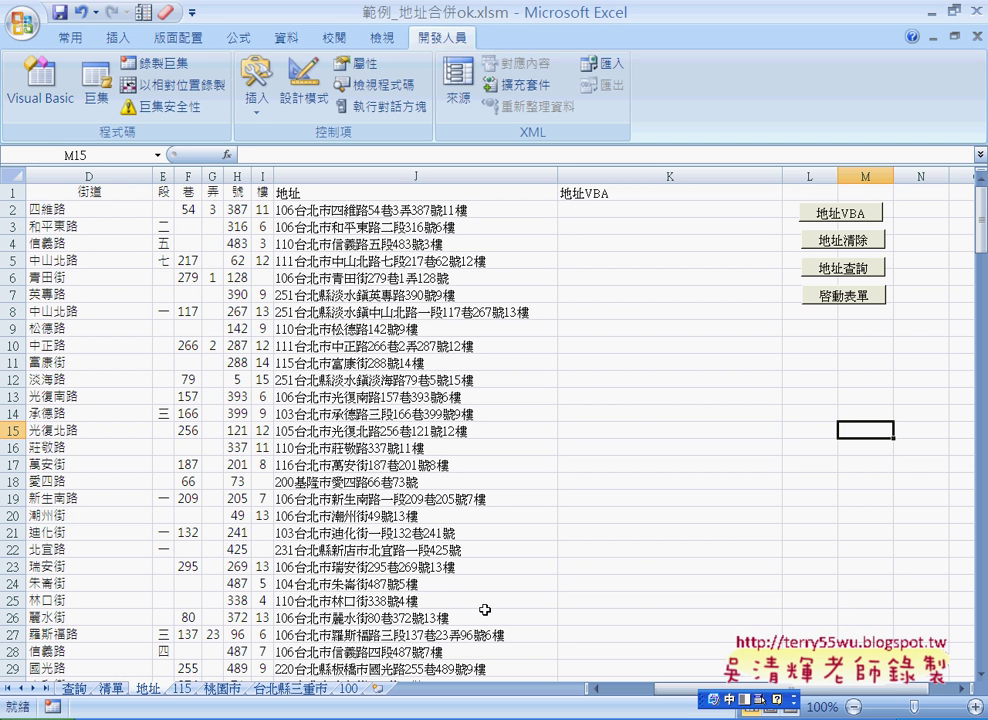
key(alt+F11)
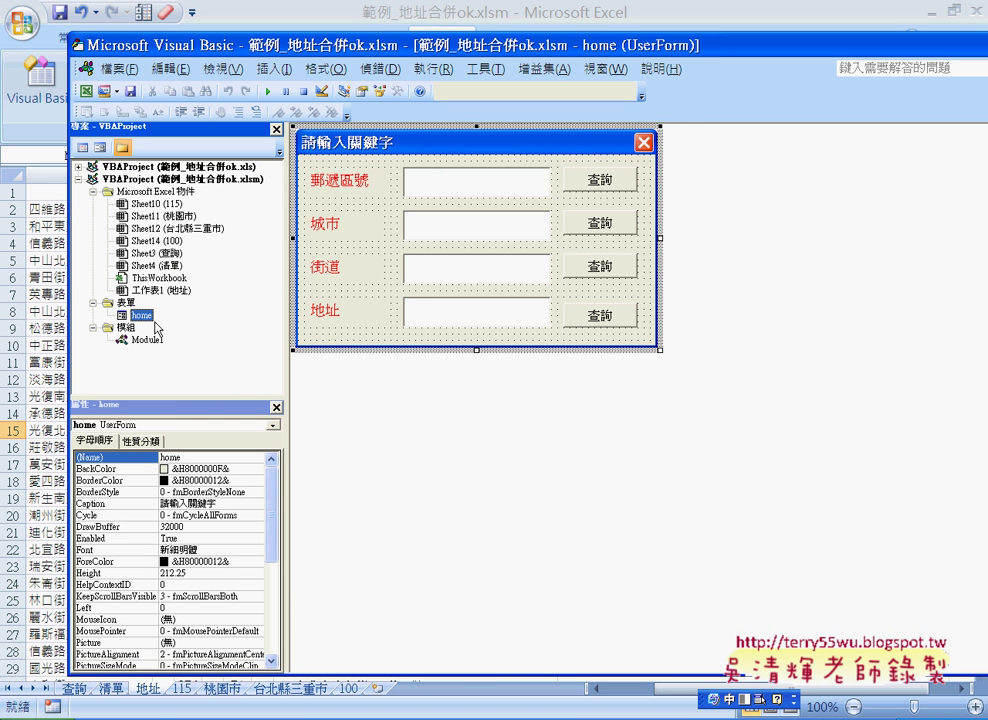
Open Module1 and select the home.Show statement in the 啟動表單 procedure.
click(184, 455)
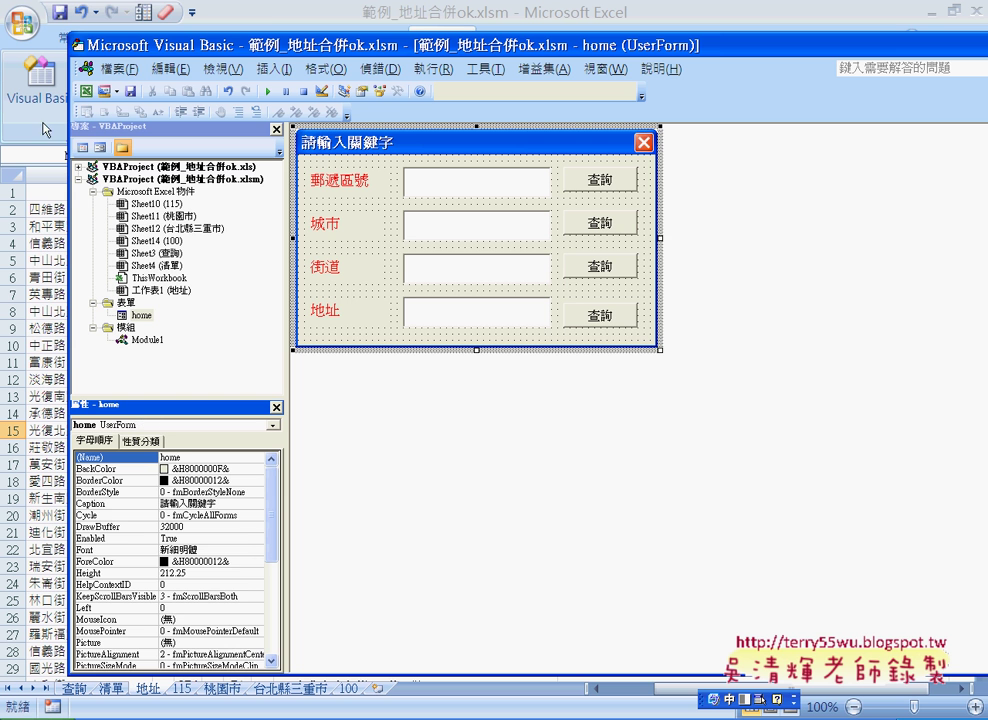
double_click(145, 339)
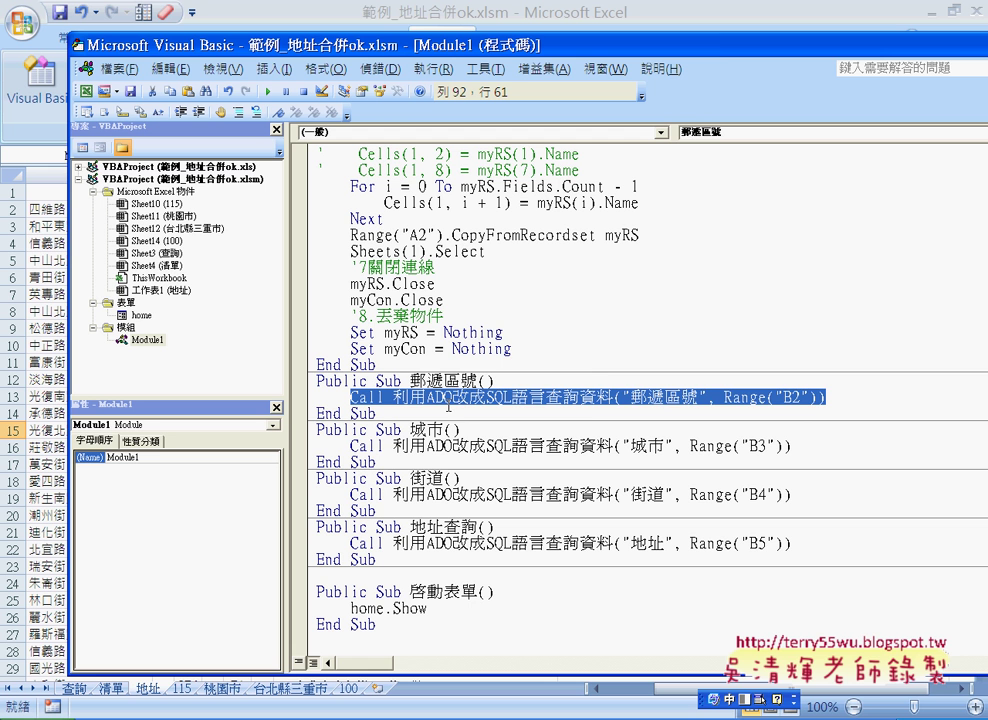
click(401, 592)
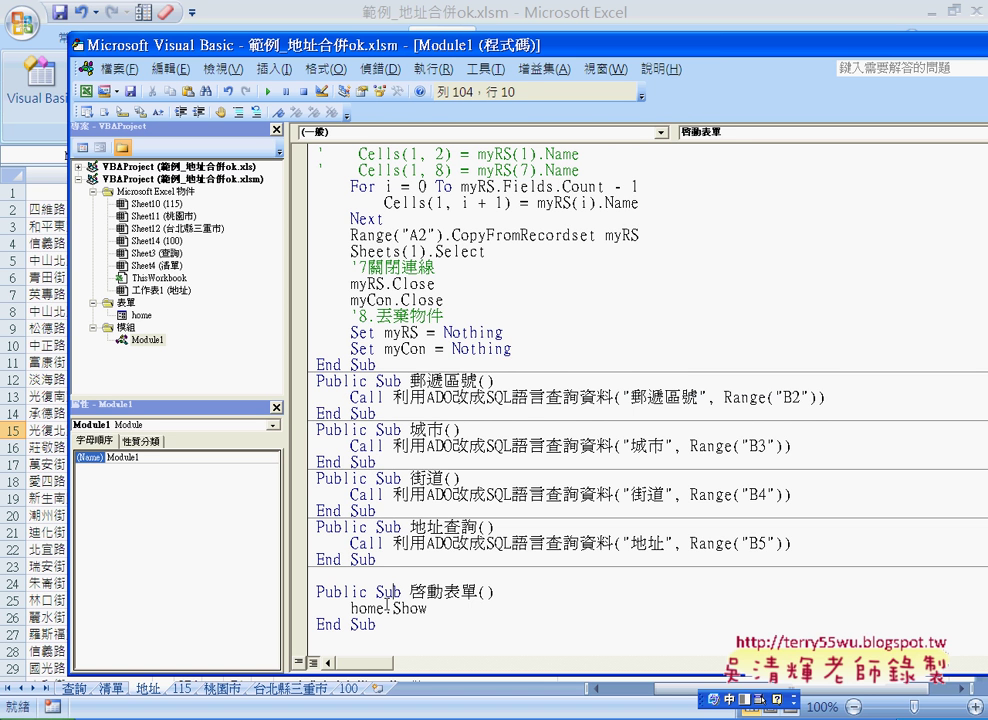
drag(436, 610, 350, 608)
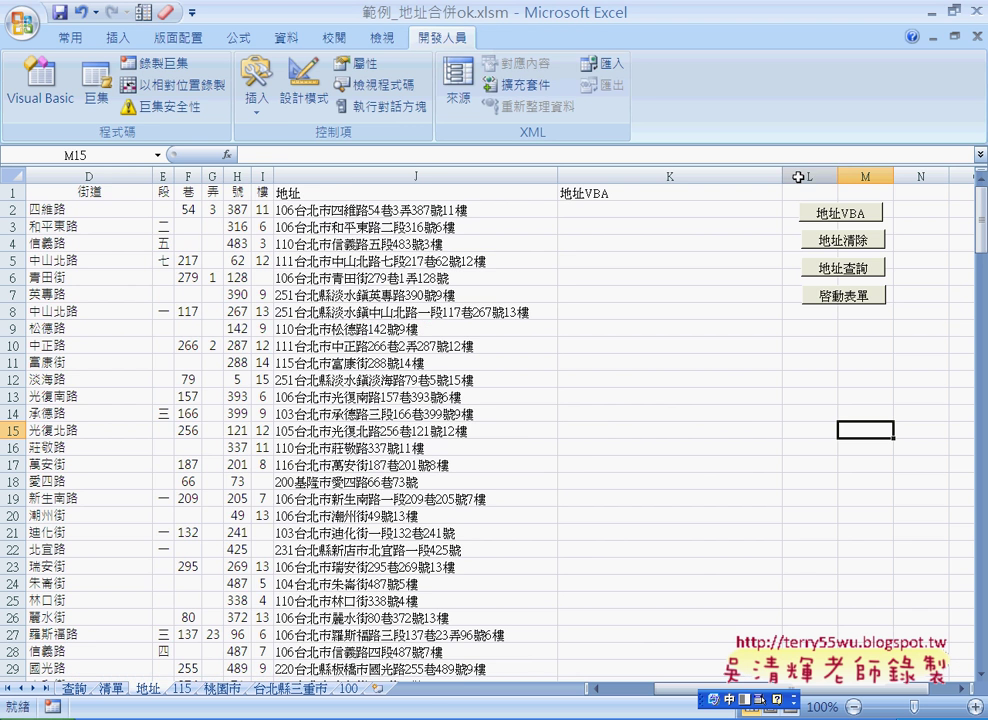
Retry the 啟動表單 button, dismiss the error, and reopen the editor on the form.
click(240, 9)
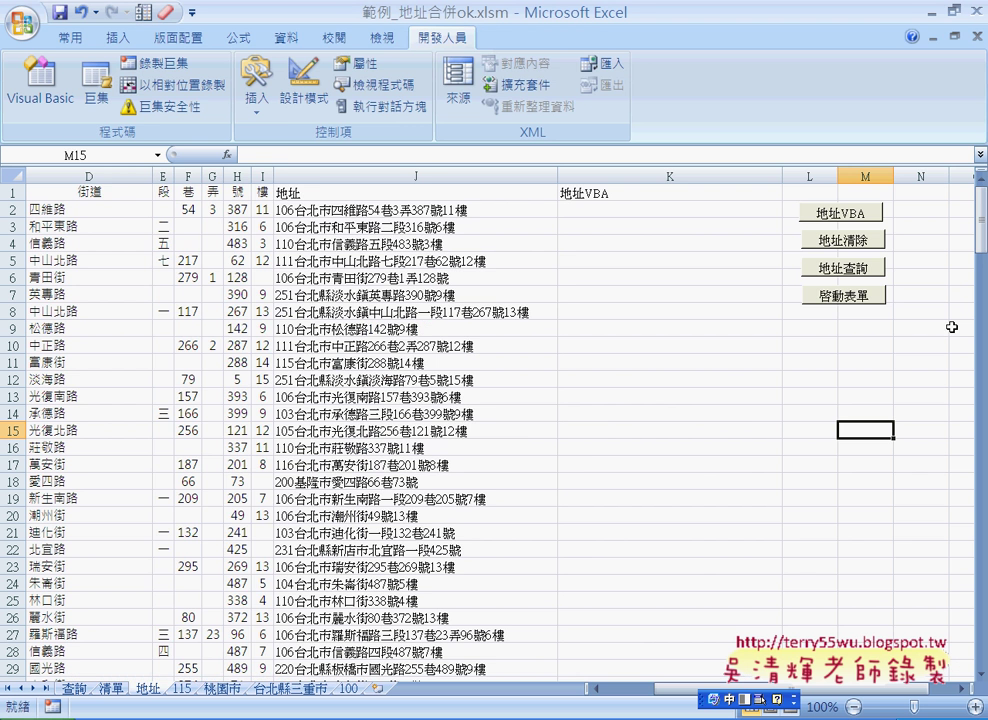
click(868, 313)
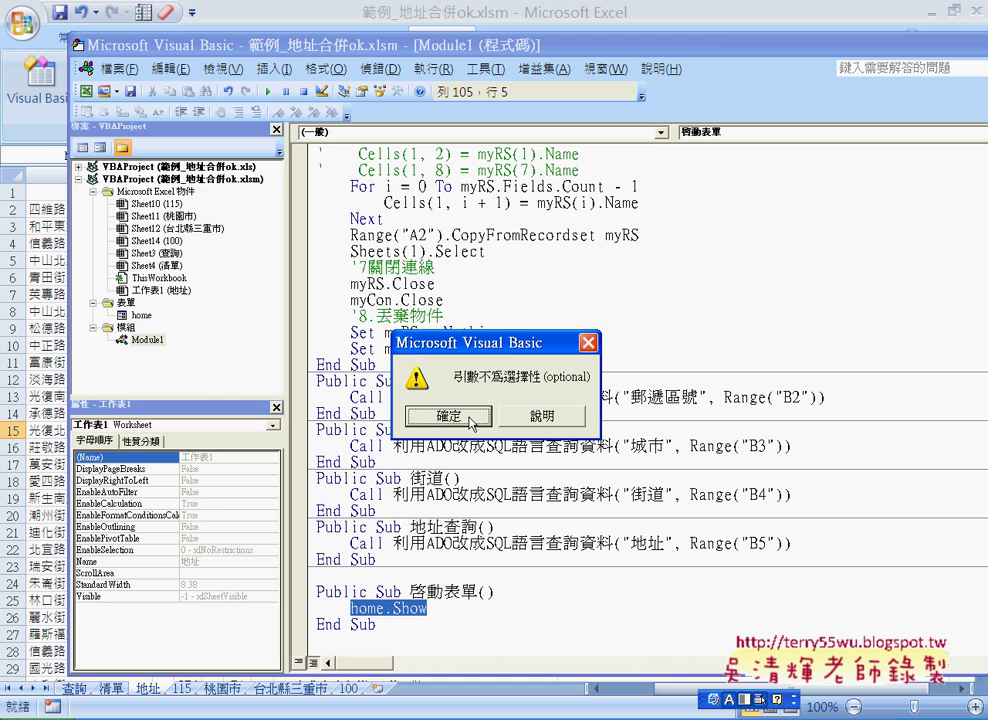
click(472, 418)
key(alt+F11)
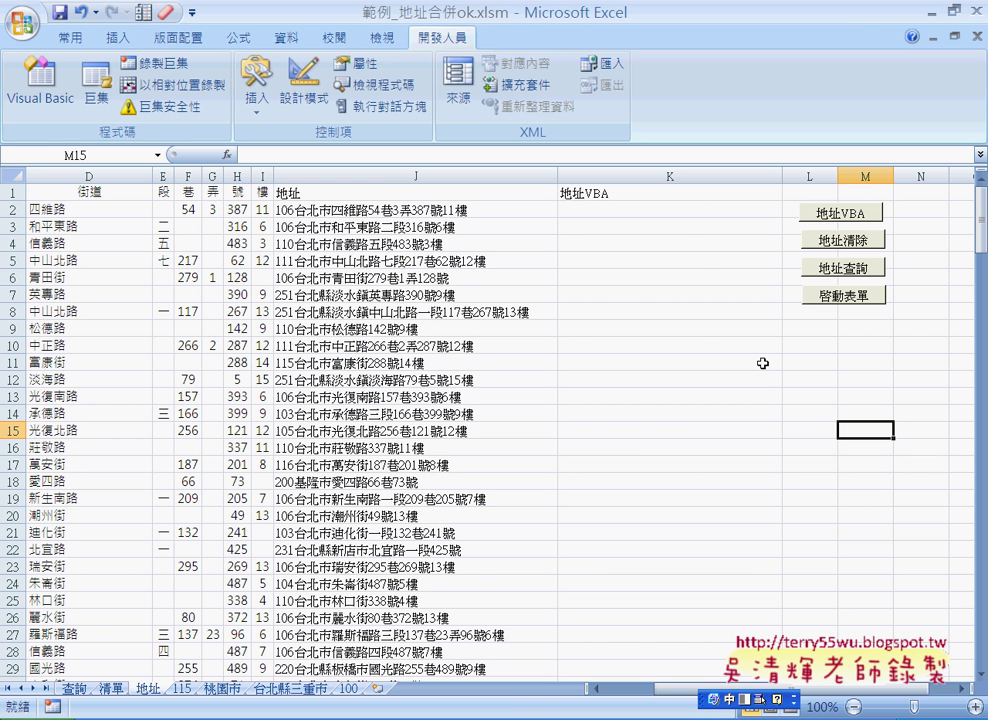
key(alt+F11)
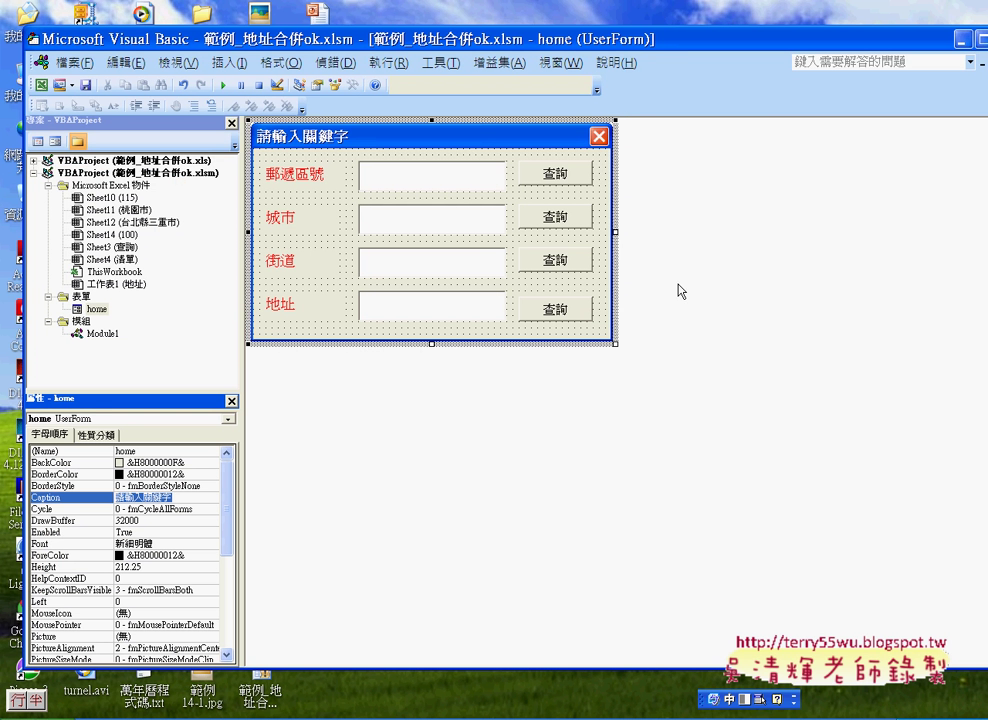
Select the form's 郵遞區號, 城市, 街道 and 地址 labels in turn.
click(310, 176)
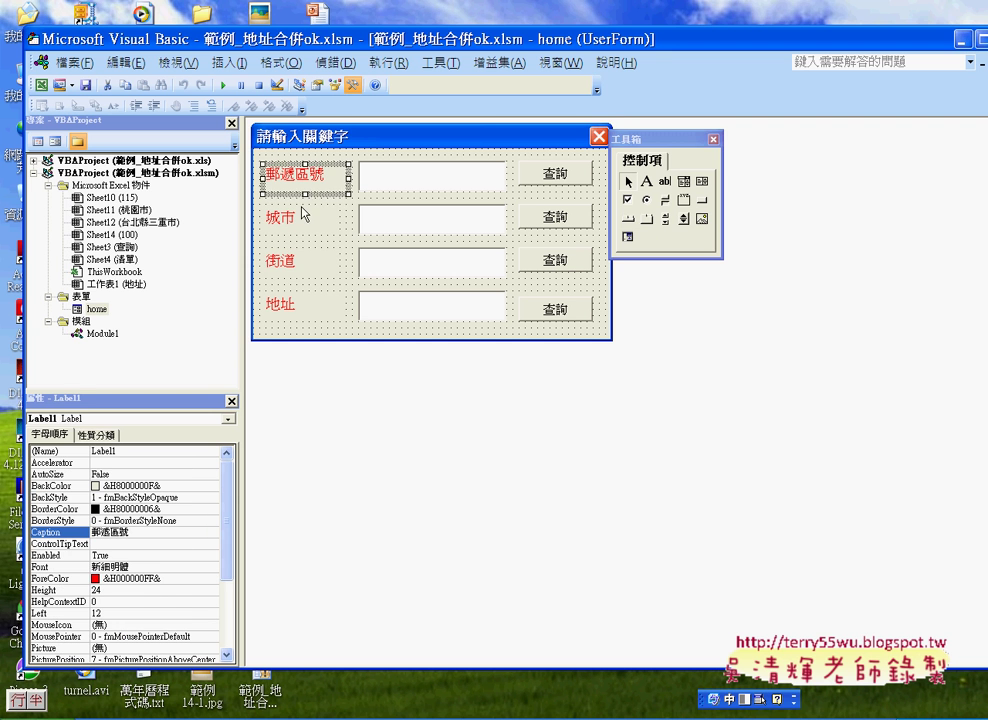
click(306, 215)
click(304, 260)
click(305, 308)
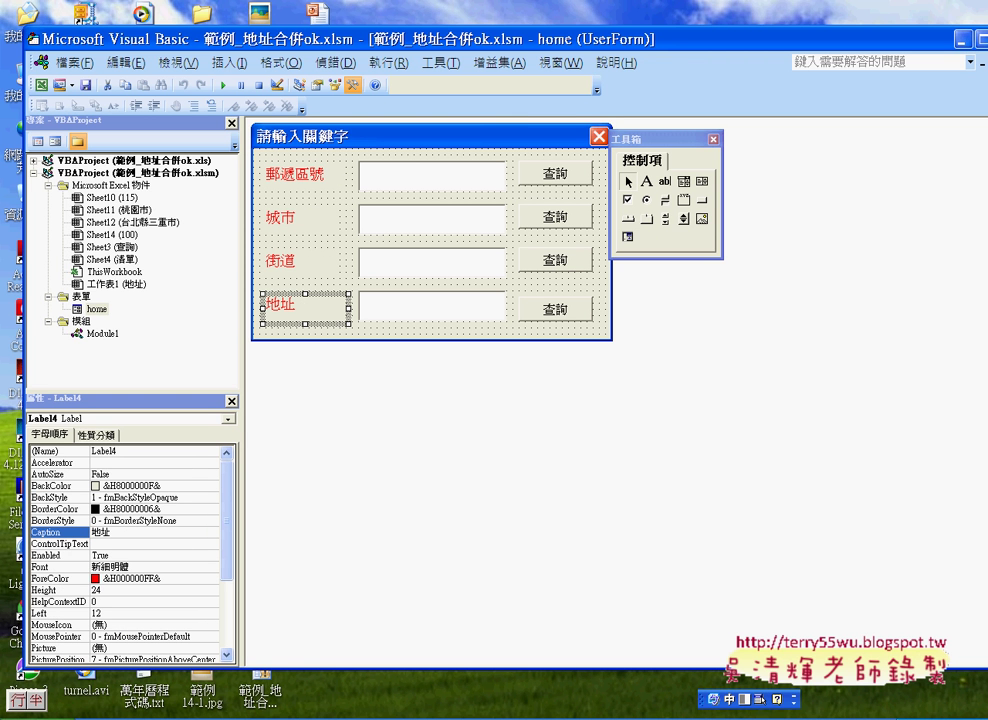
Show the 查詢 sheet beside the editor and move the Toolbox below the form.
key(alt+F11)
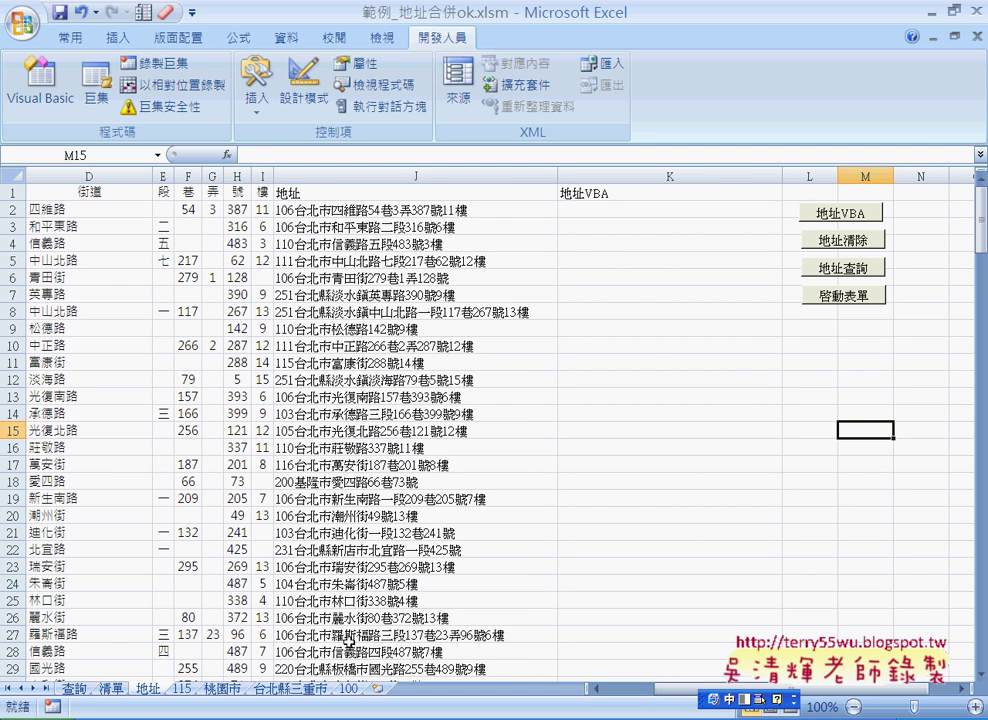
click(72, 689)
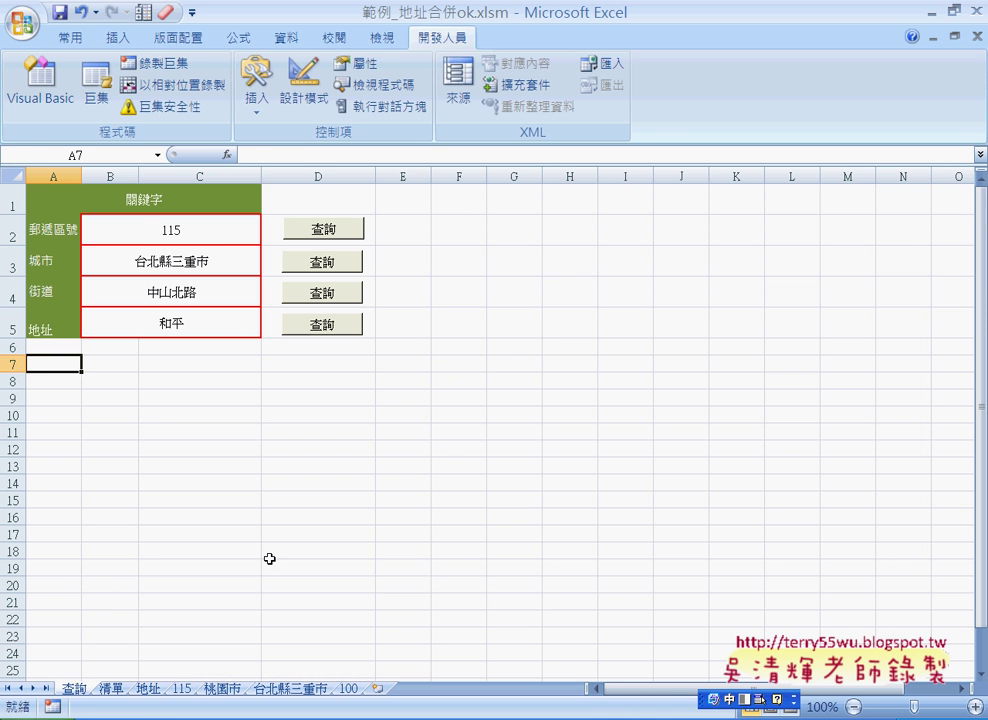
click(793, 701)
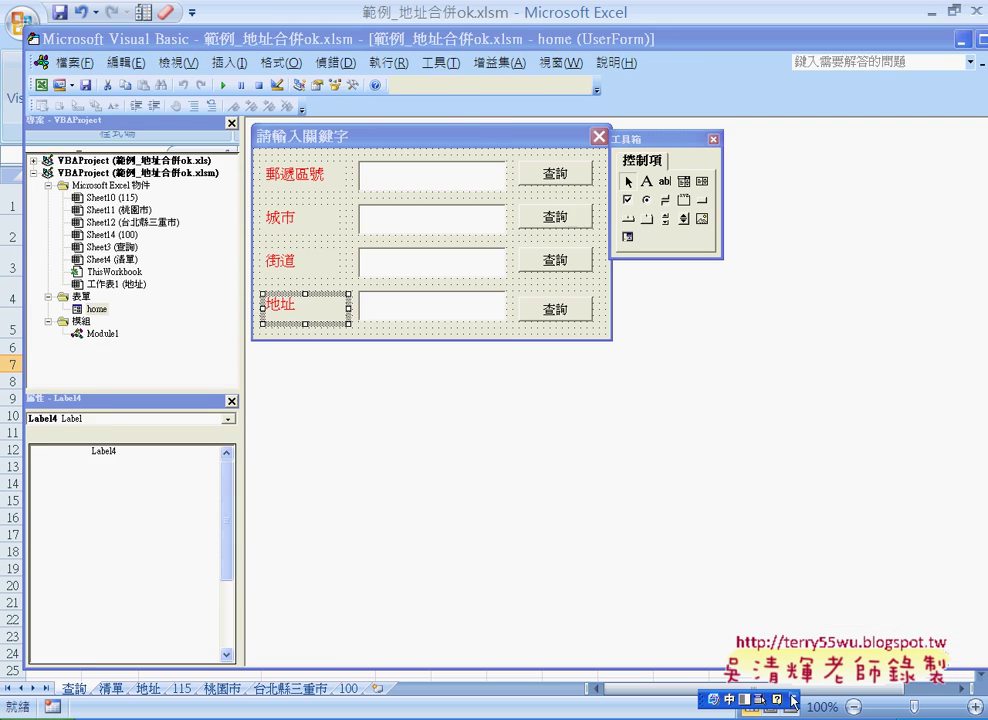
drag(327, 42, 595, 48)
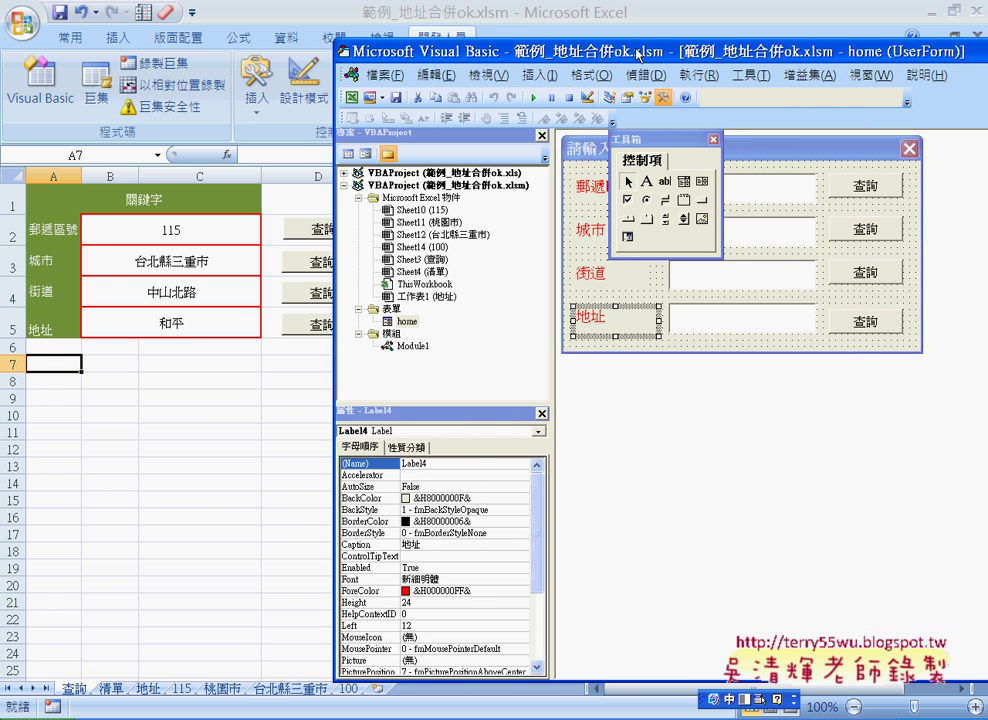
drag(675, 140, 752, 373)
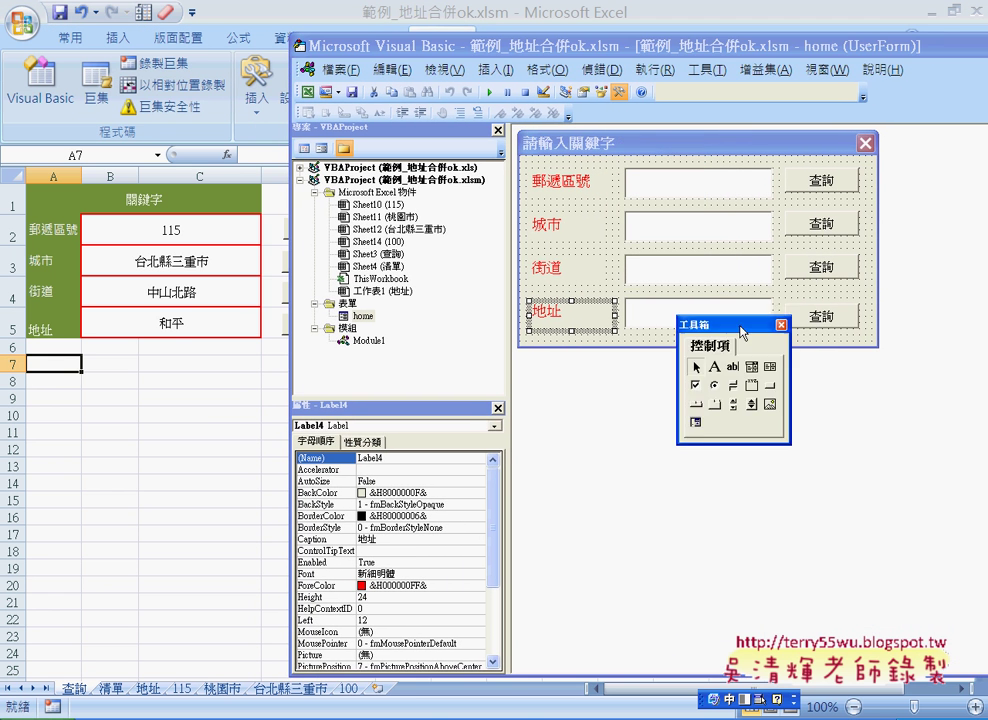
Select each textbox, txtA through txtD, to check their names.
click(645, 185)
click(652, 226)
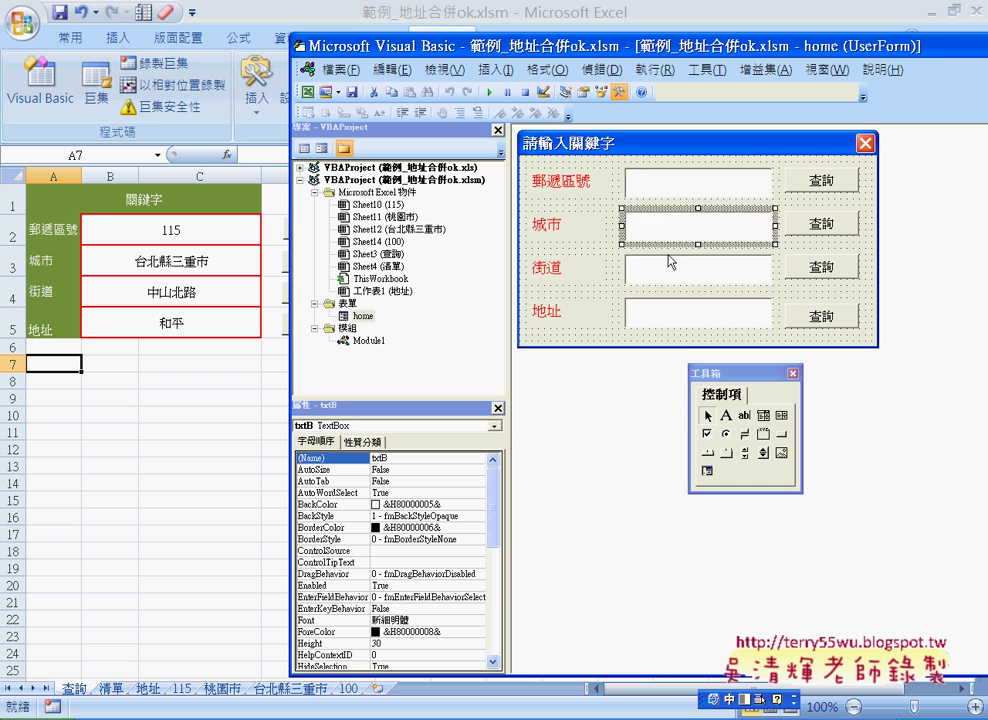
click(659, 268)
click(666, 296)
click(683, 198)
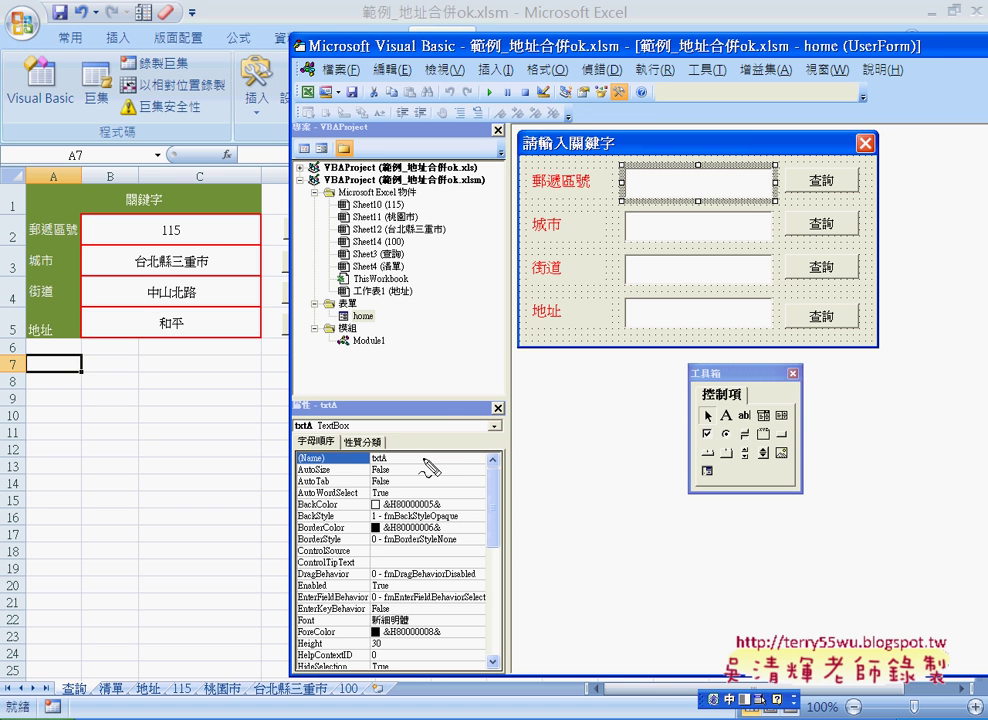
Annotate the 郵遞區號 textbox as txtA, mark 城市 as B and 街道 as C, then clear.
mouse_move(662, 206)
mouse_down()
mouse_move(630, 198)
mouse_move(697, 210)
mouse_up()
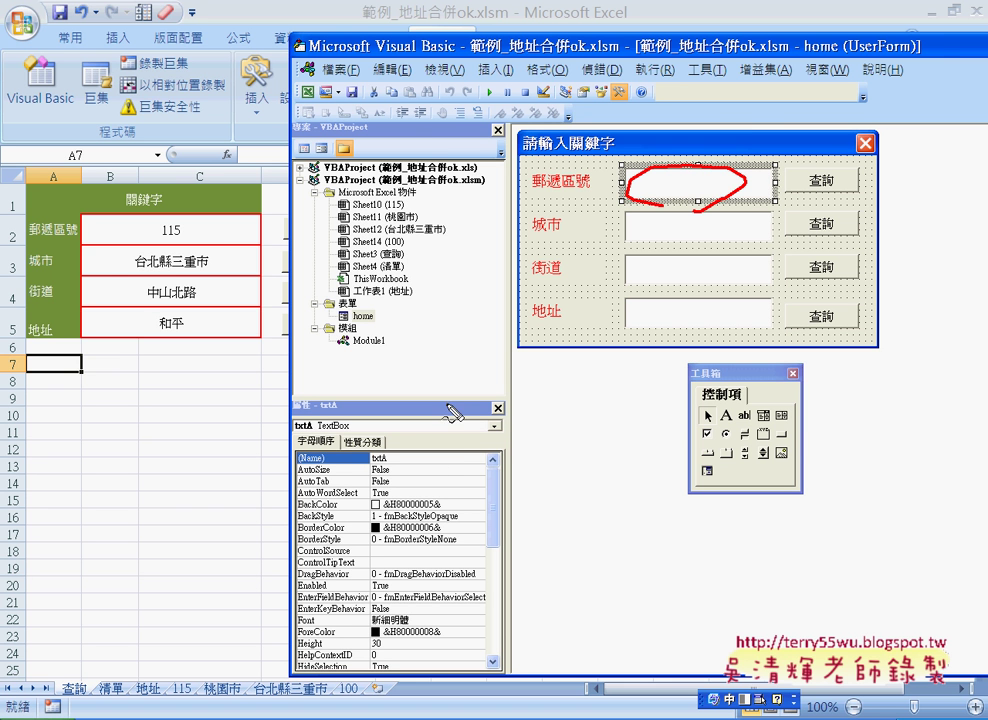
drag(386, 470, 390, 462)
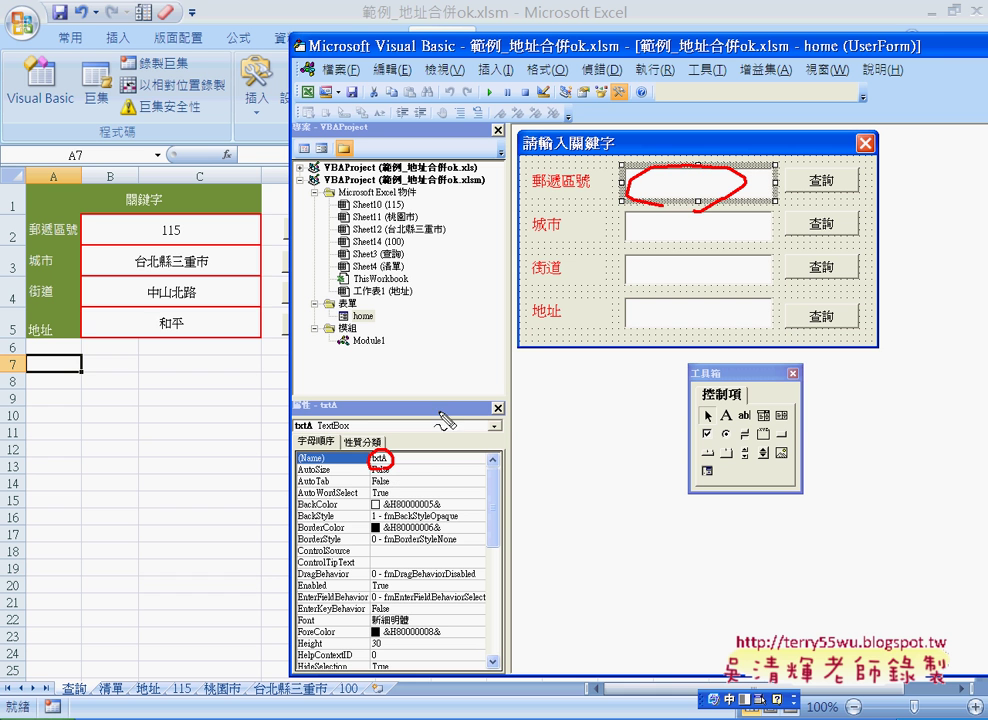
drag(687, 220, 690, 238)
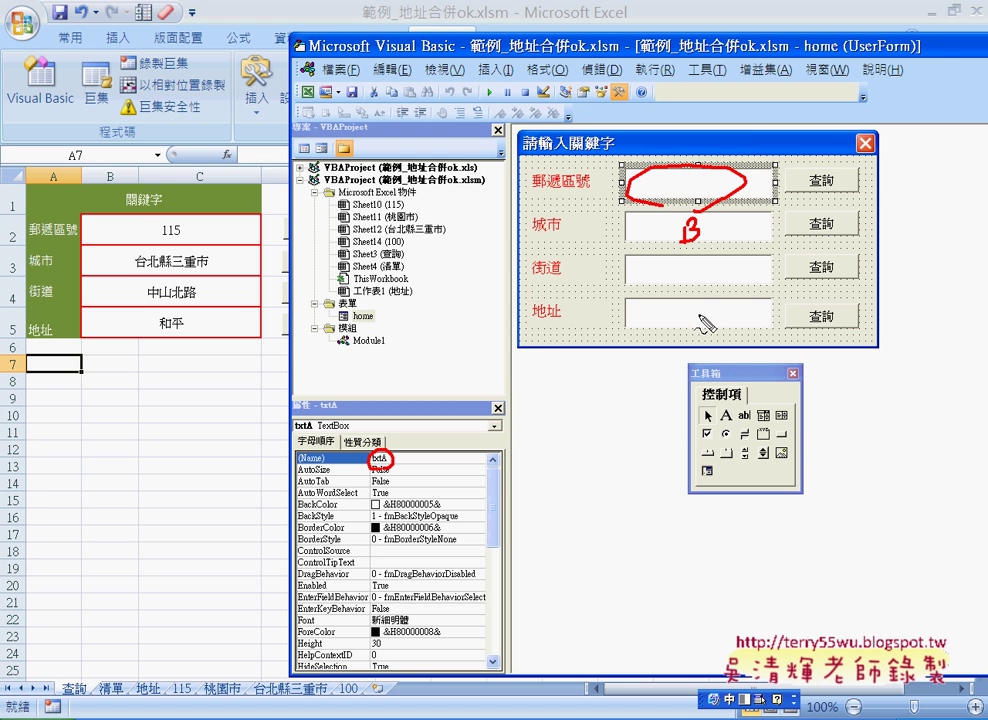
drag(690, 264, 693, 323)
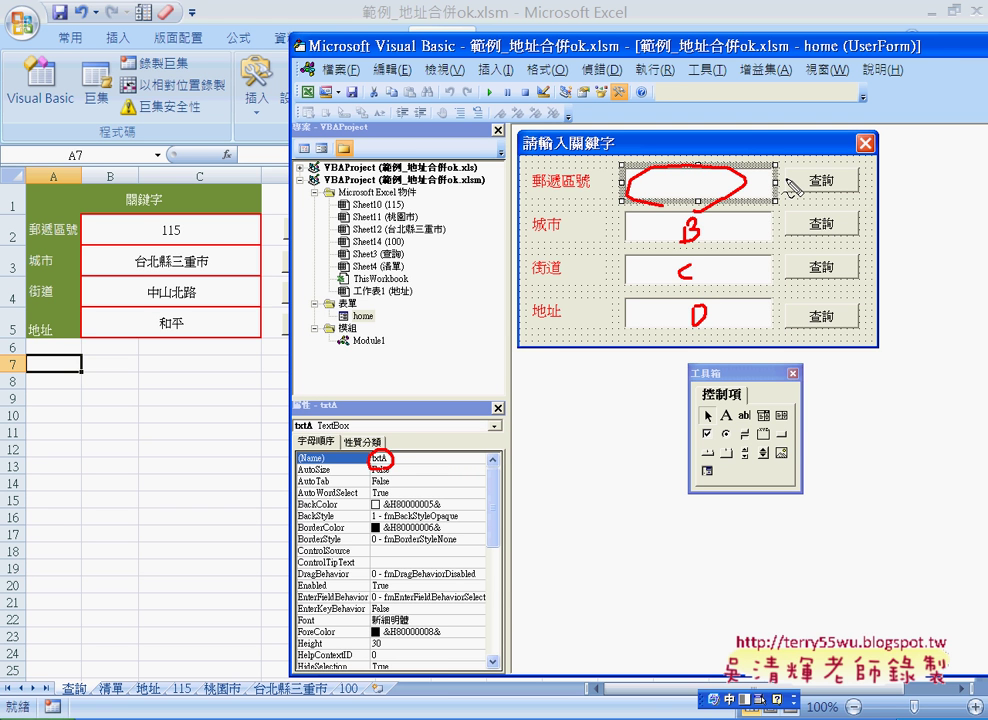
key(Escape)
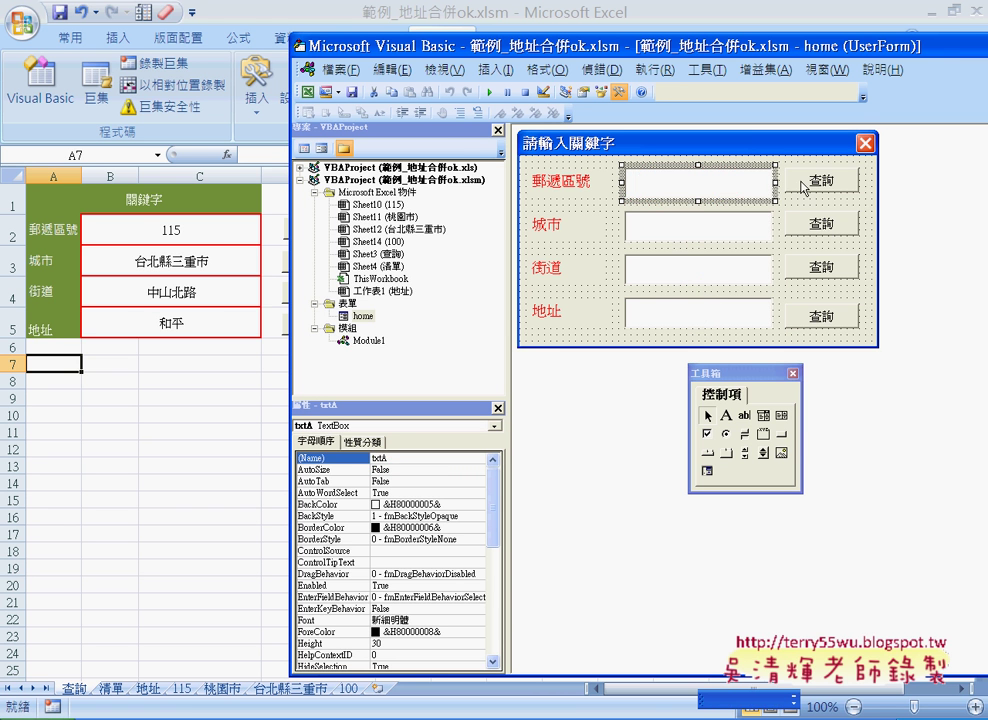
click(806, 184)
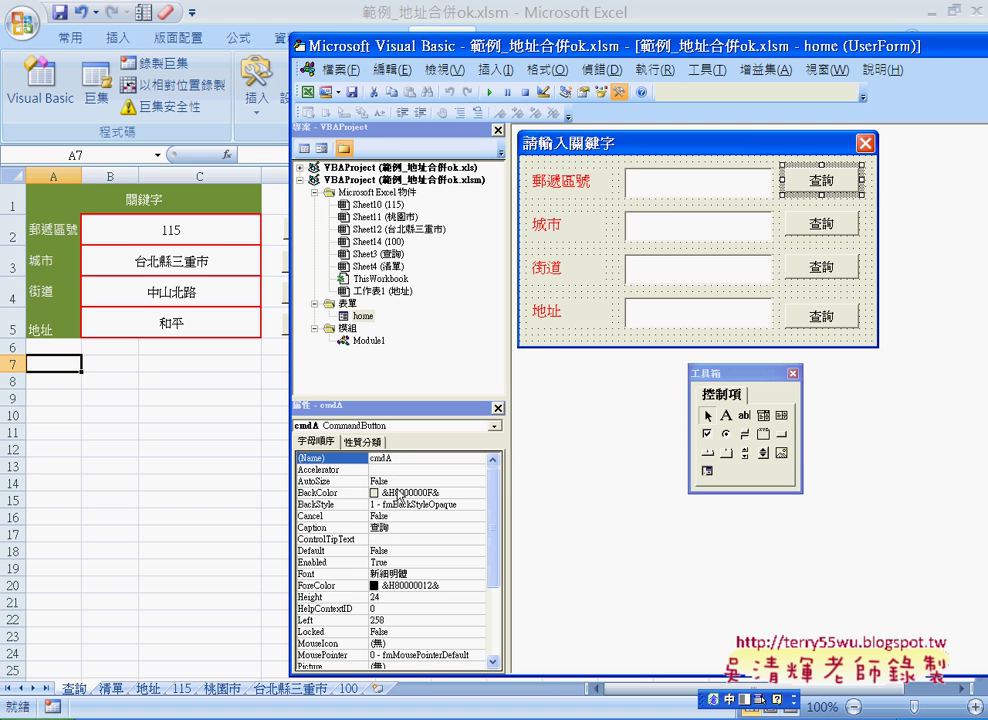
drag(397, 458, 387, 458)
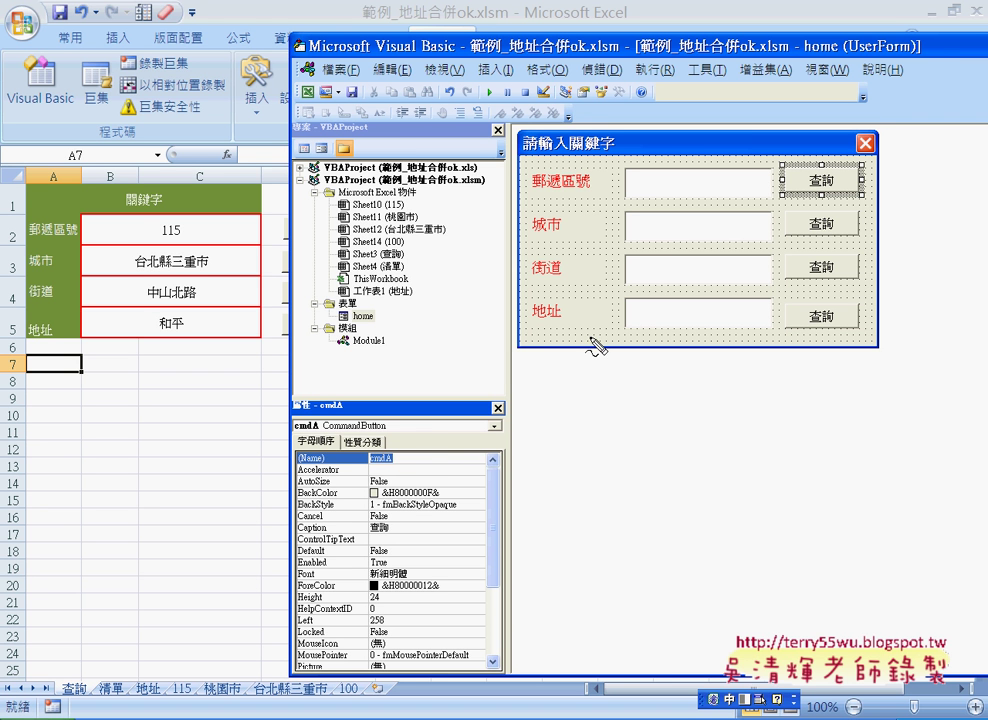
drag(368, 464, 390, 464)
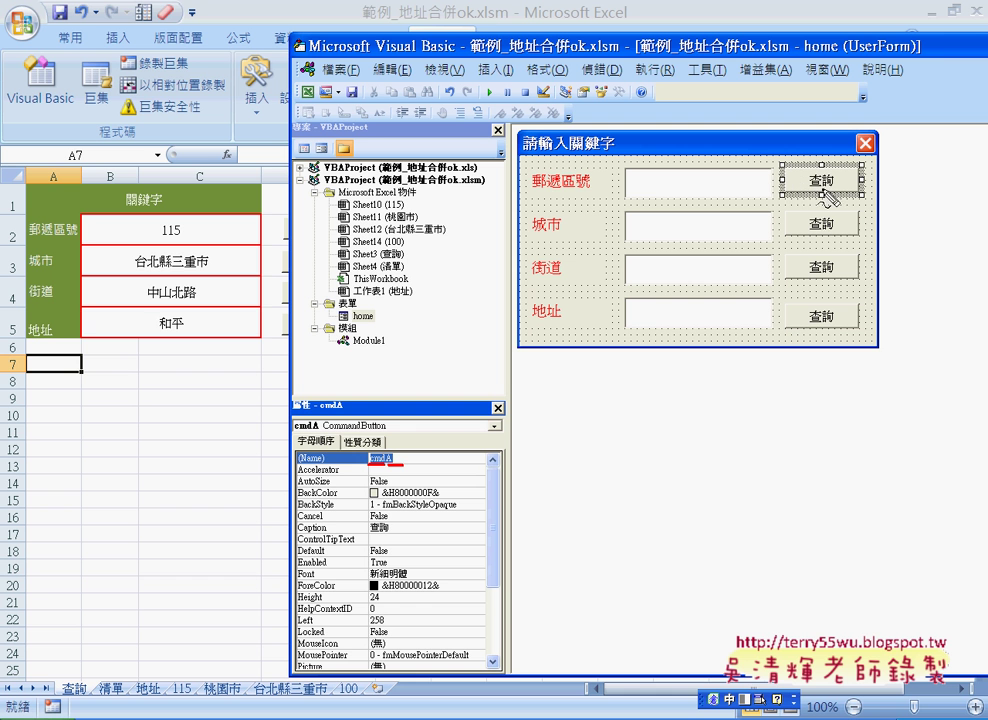
drag(826, 195, 826, 205)
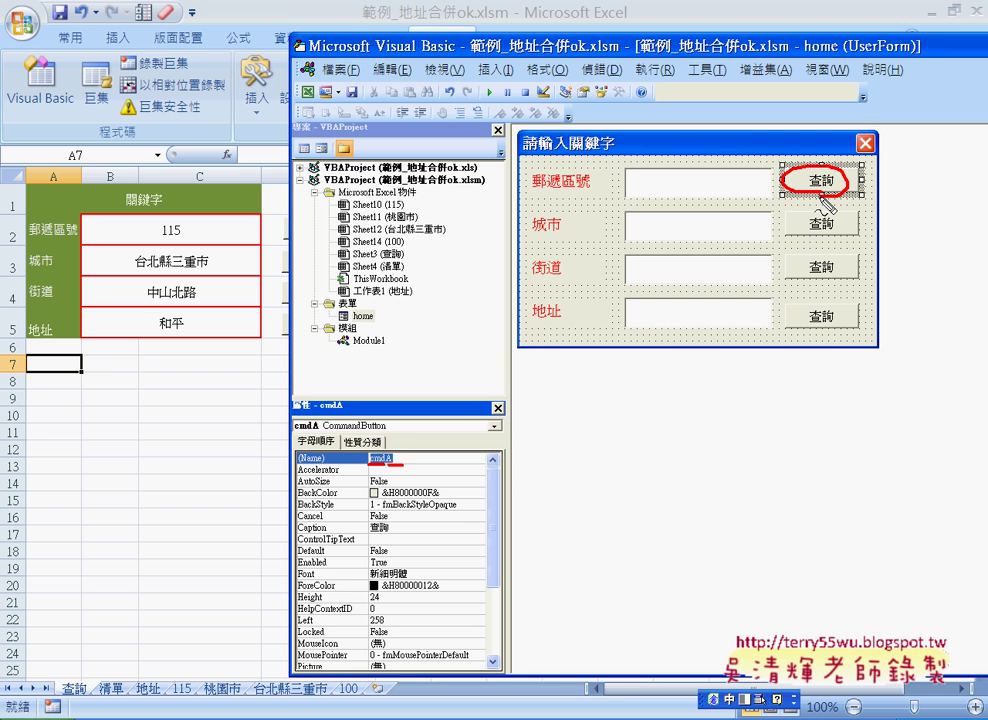
key(Escape)
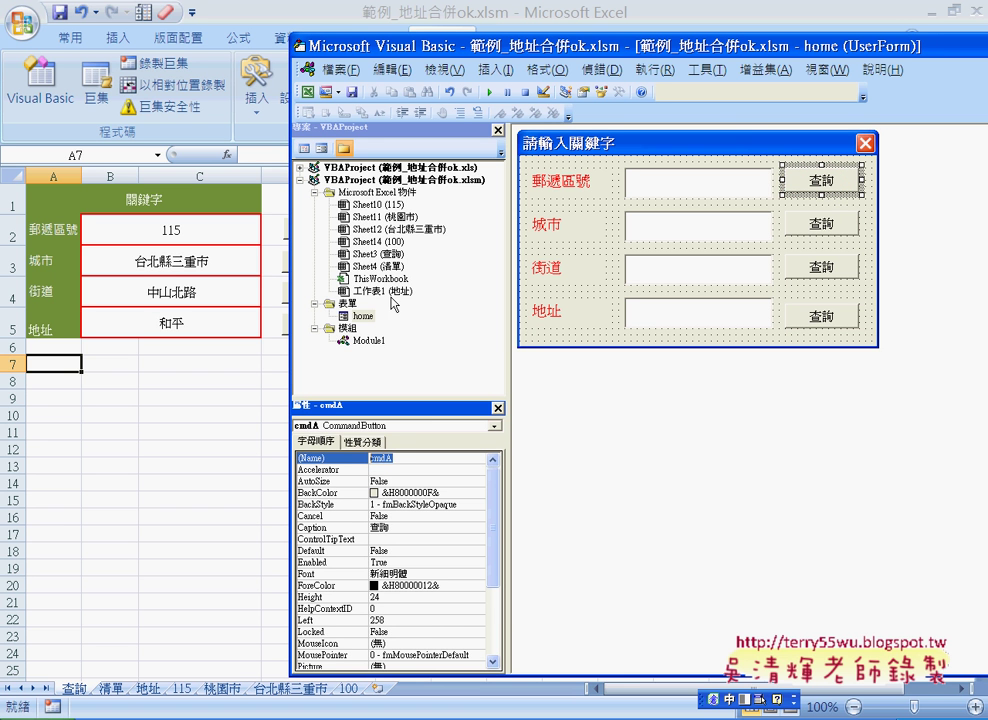
click(364, 316)
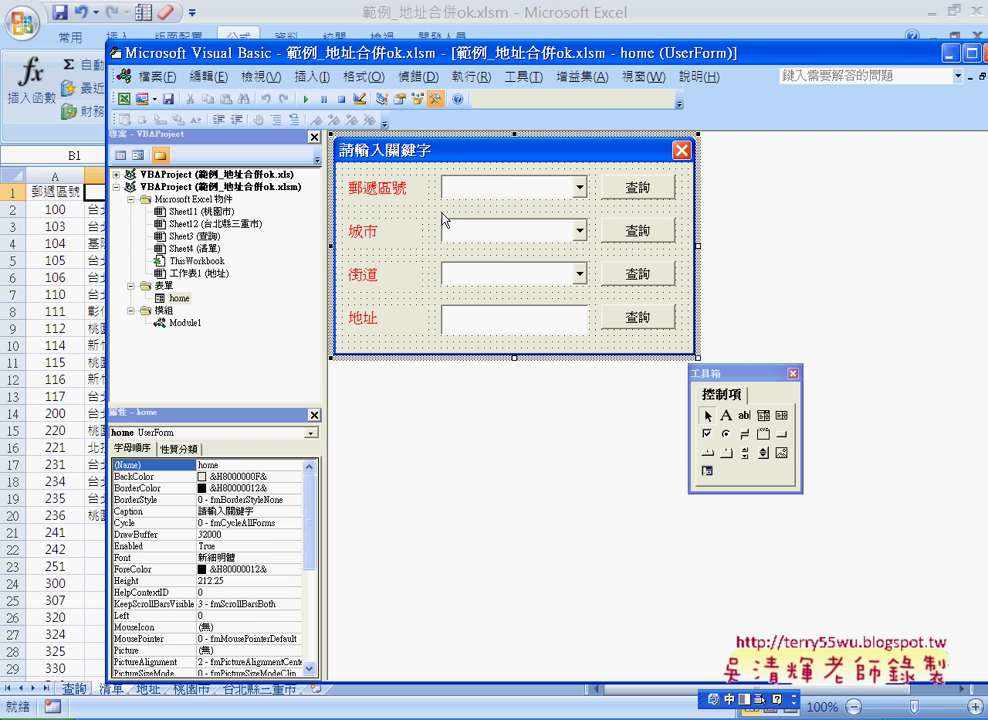
Select the cmbA combo box, then run the form over the worksheet.
click(528, 192)
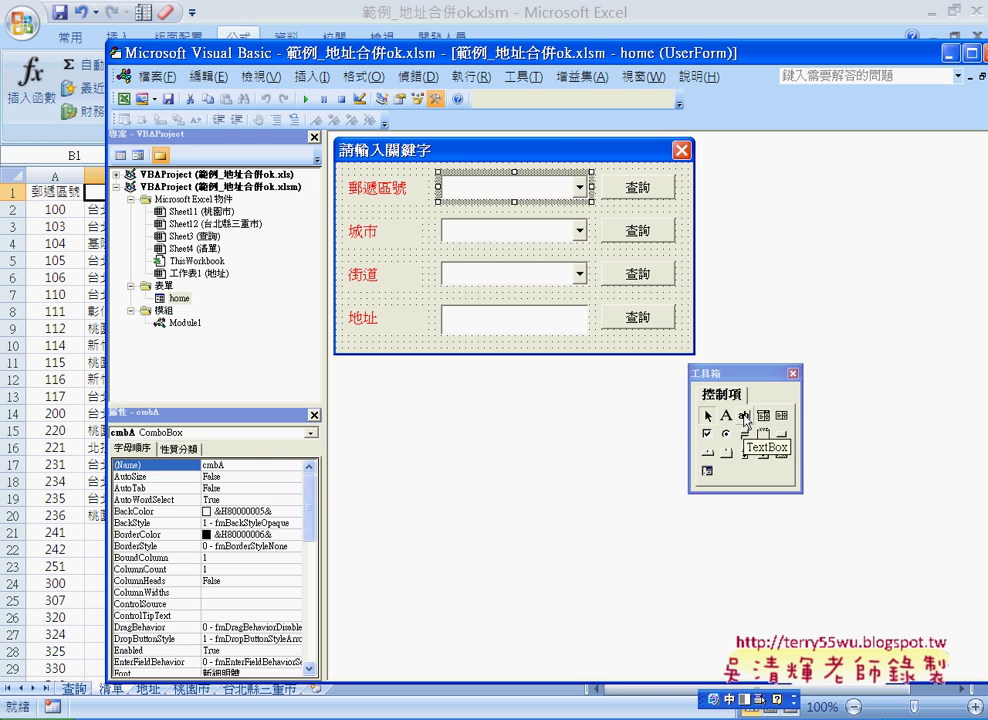
click(362, 7)
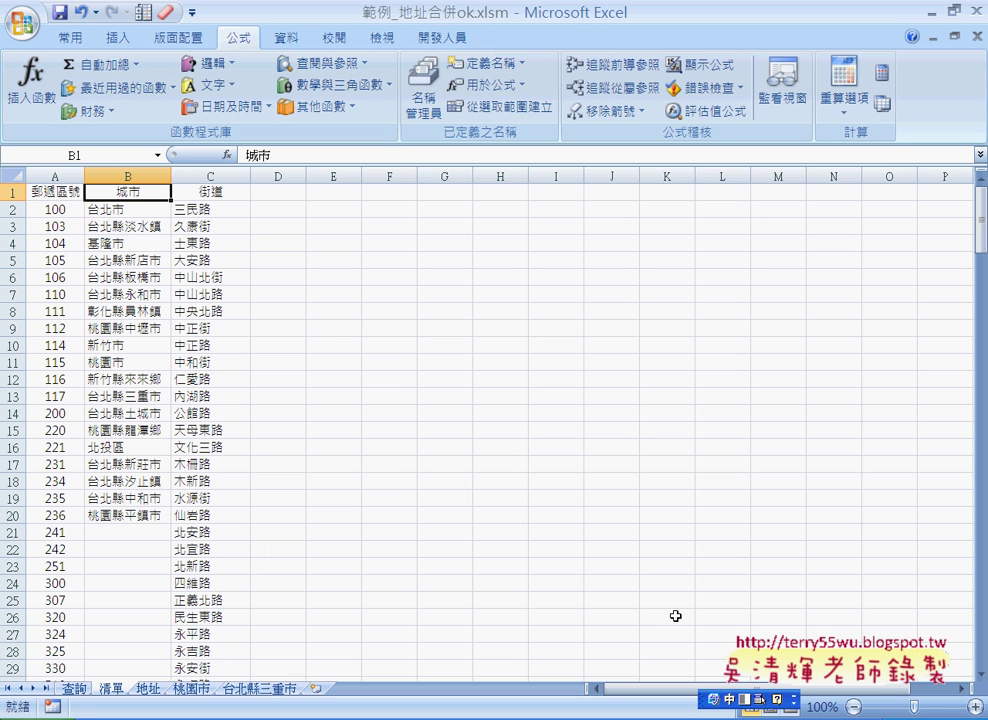
click(530, 716)
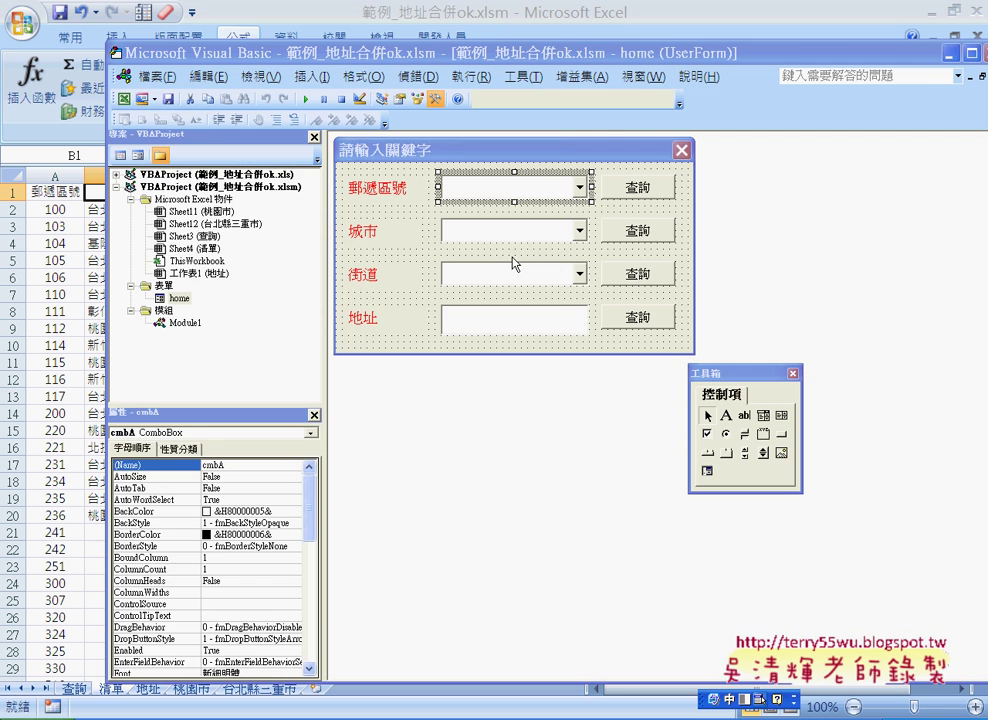
click(306, 99)
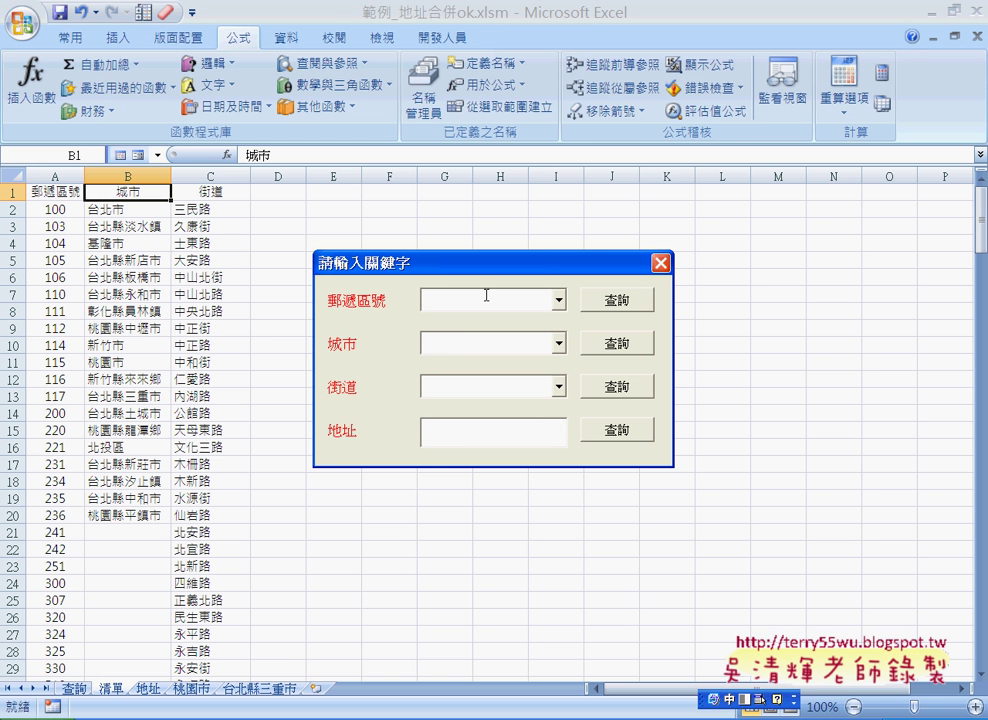
Choose 台北市 from the 城市 list and 士東路 from the 街道 list.
click(461, 350)
click(559, 300)
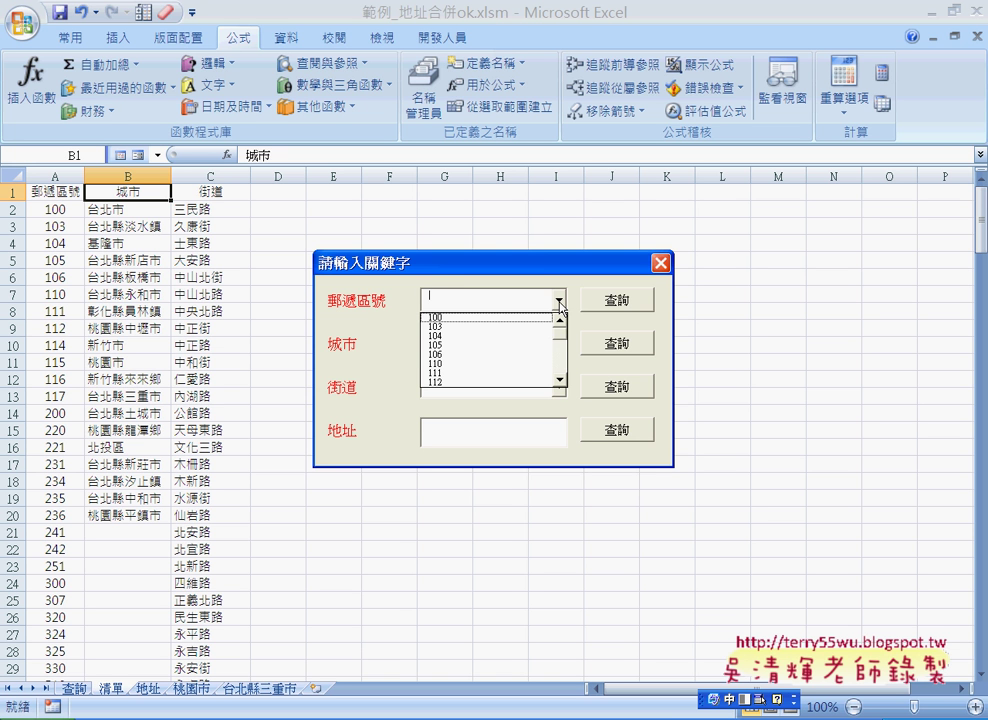
click(559, 300)
click(559, 343)
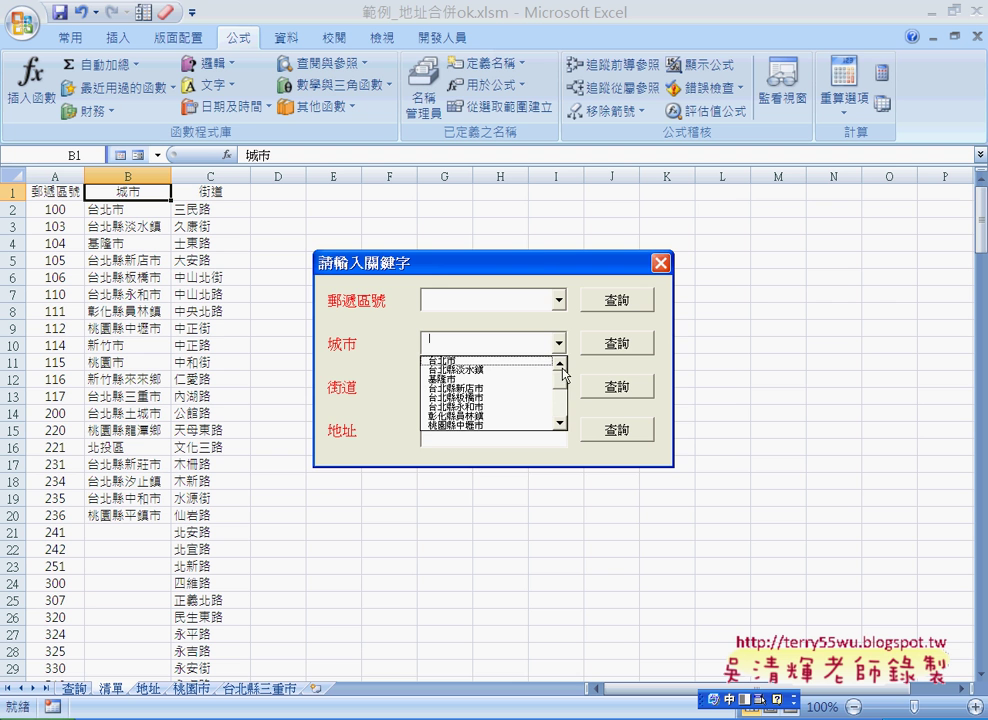
click(505, 360)
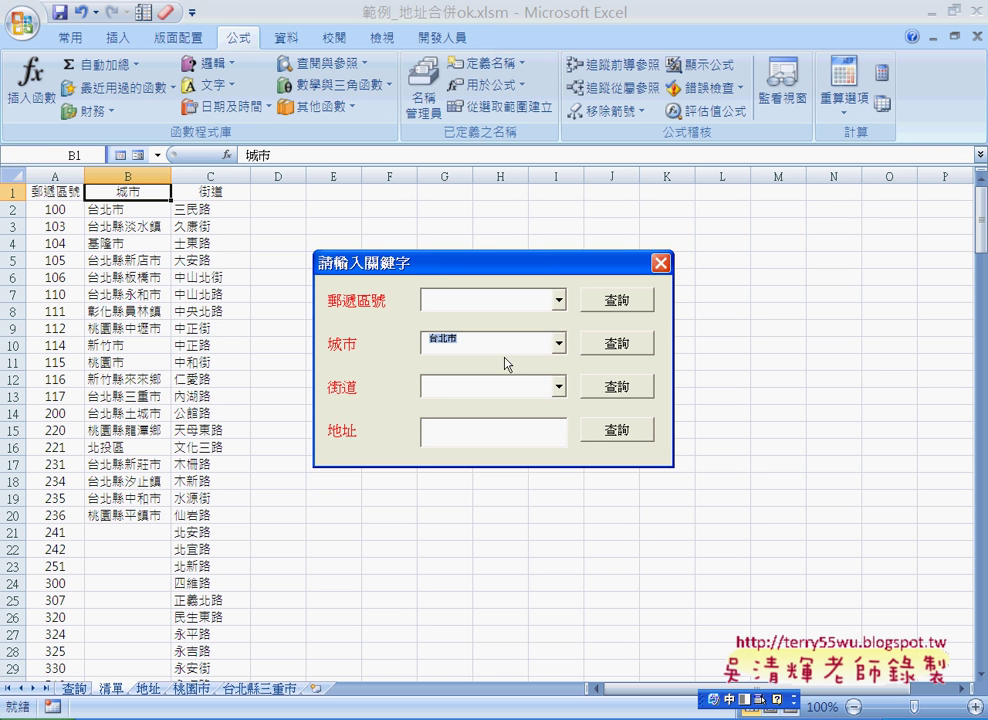
click(557, 387)
click(545, 422)
click(519, 432)
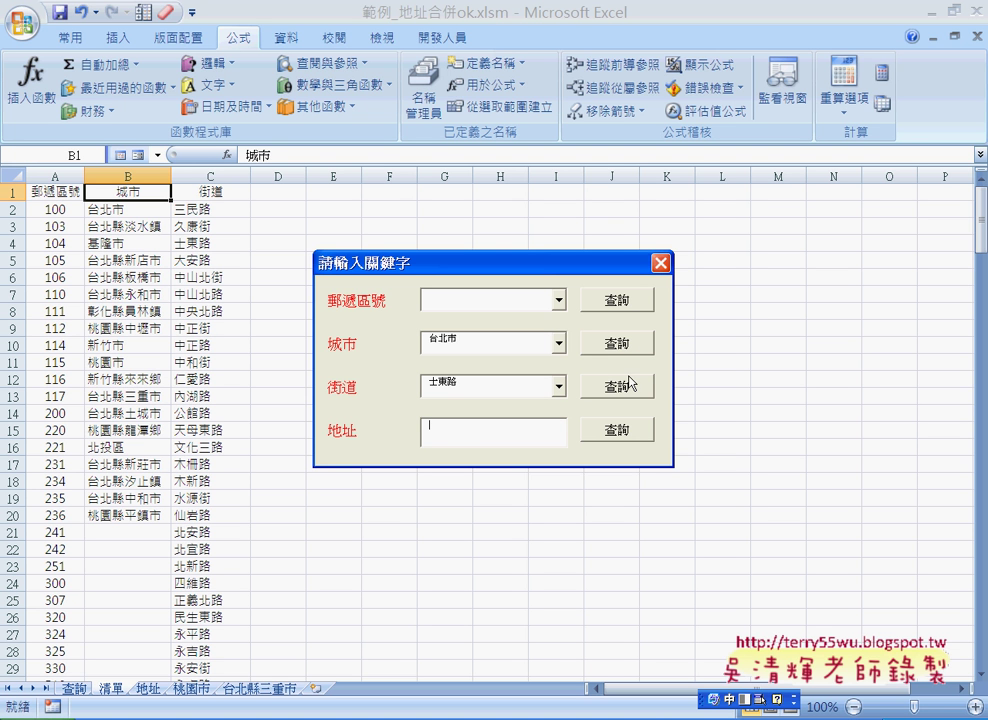
Choose 100 as the 郵遞區號, then switch to the Visual Basic editor.
click(558, 299)
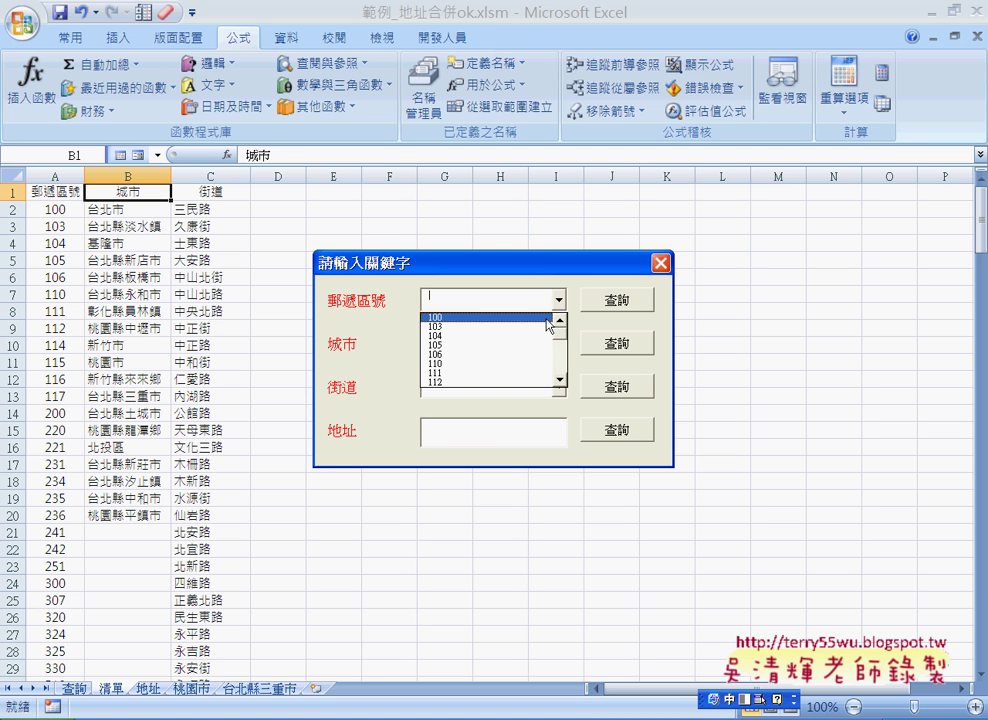
click(546, 318)
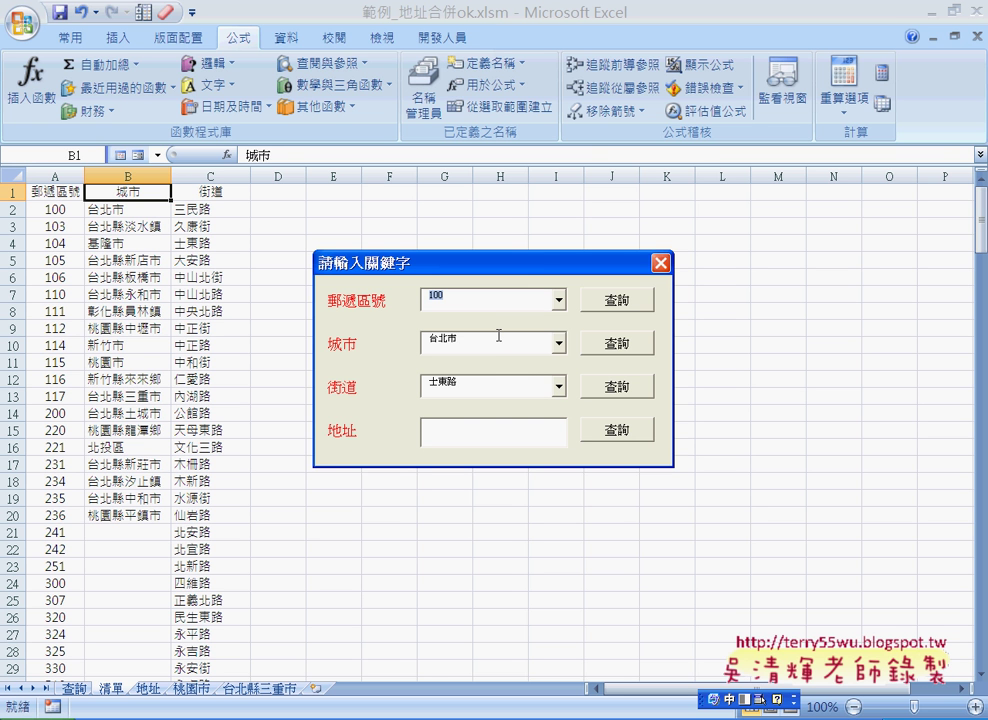
key(alt+F11)
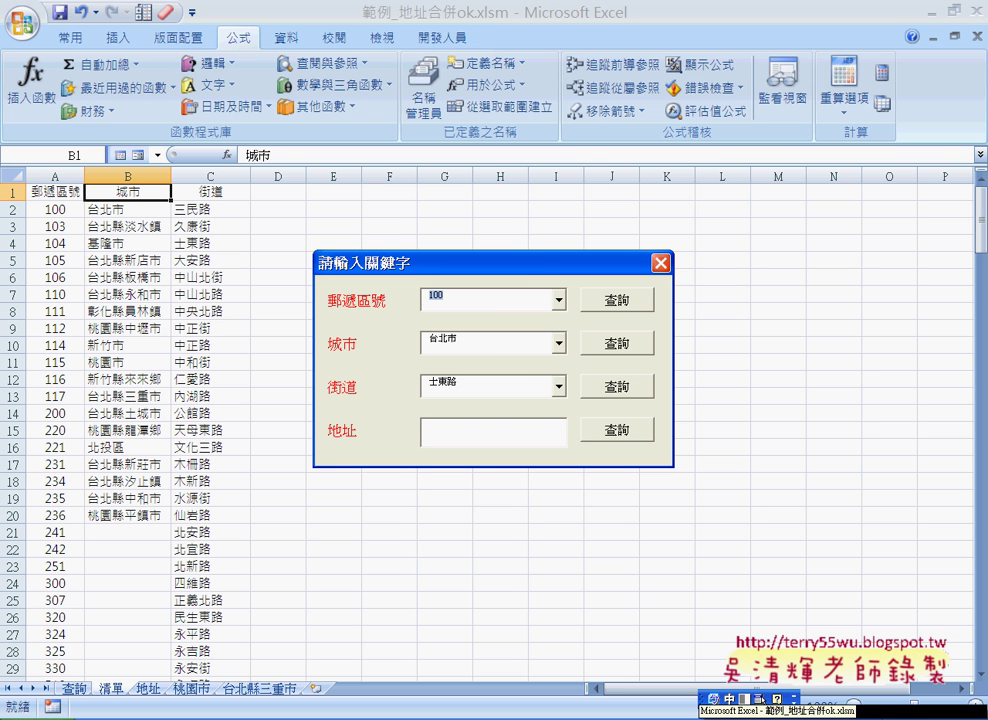
key(alt+F11)
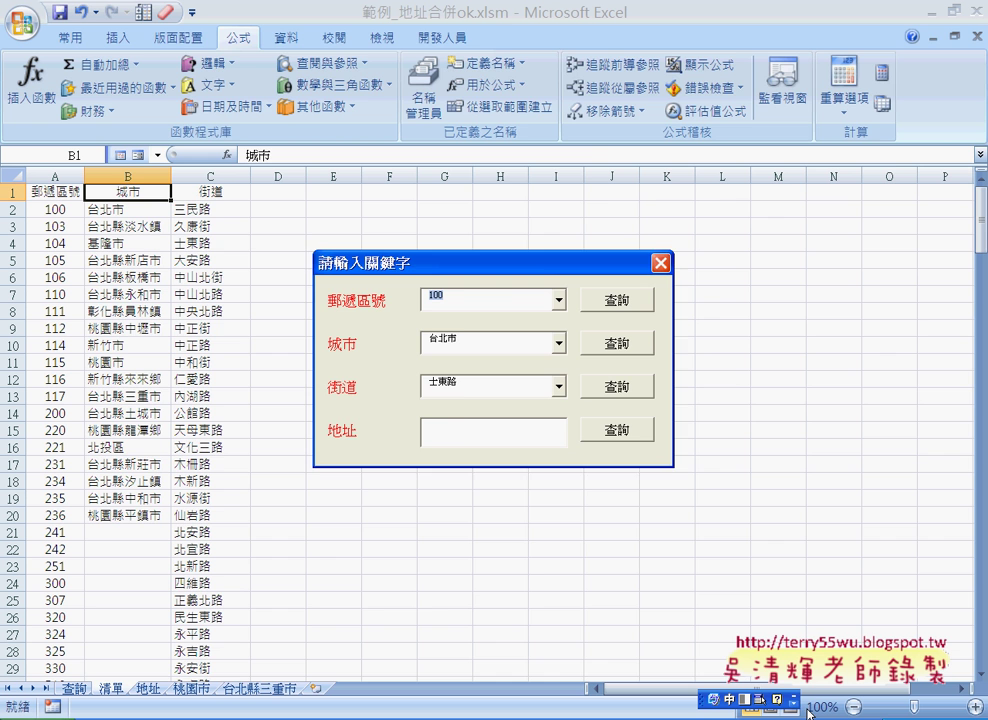
key(alt+F11)
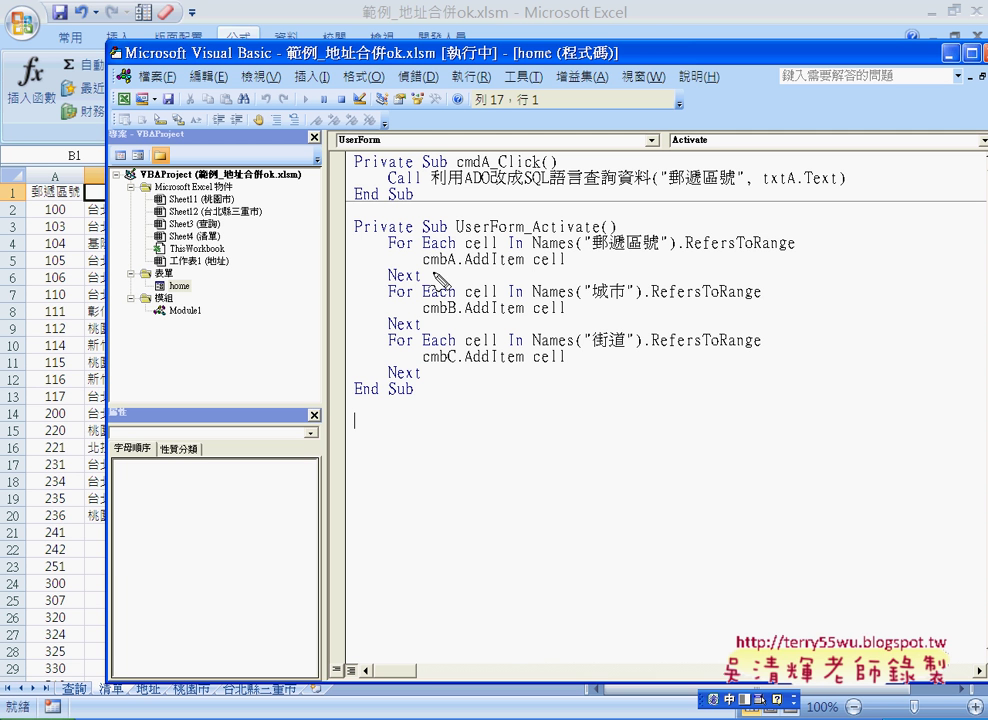
Underline cmbA, AddItem and the 郵遞區號 range name in the Activate code, then clear the marks.
drag(424, 265, 452, 265)
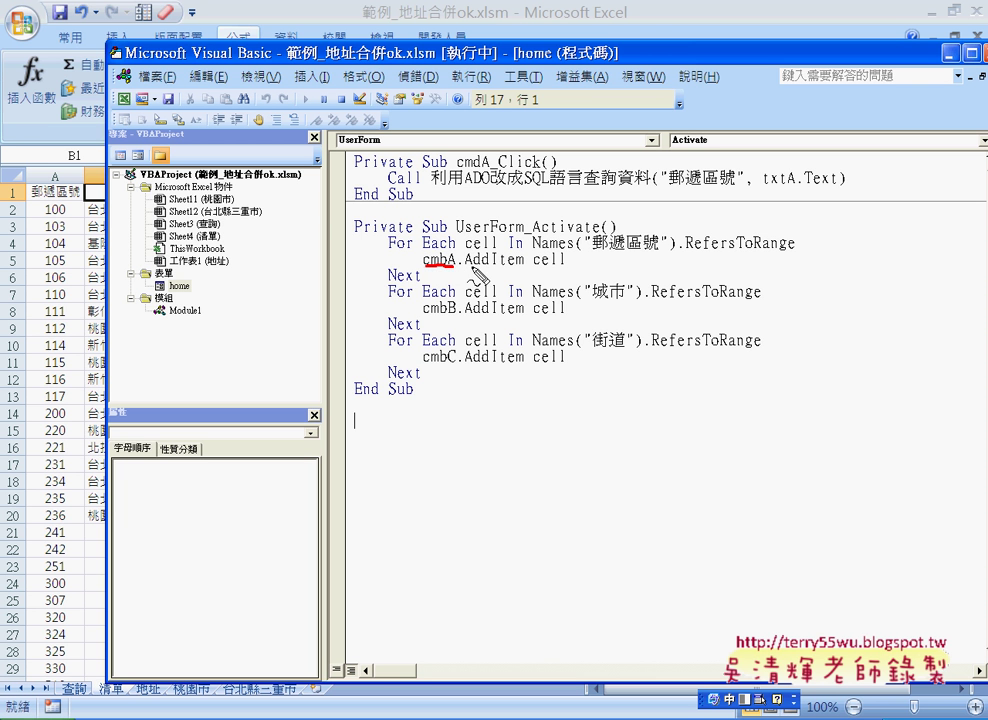
drag(467, 266, 516, 266)
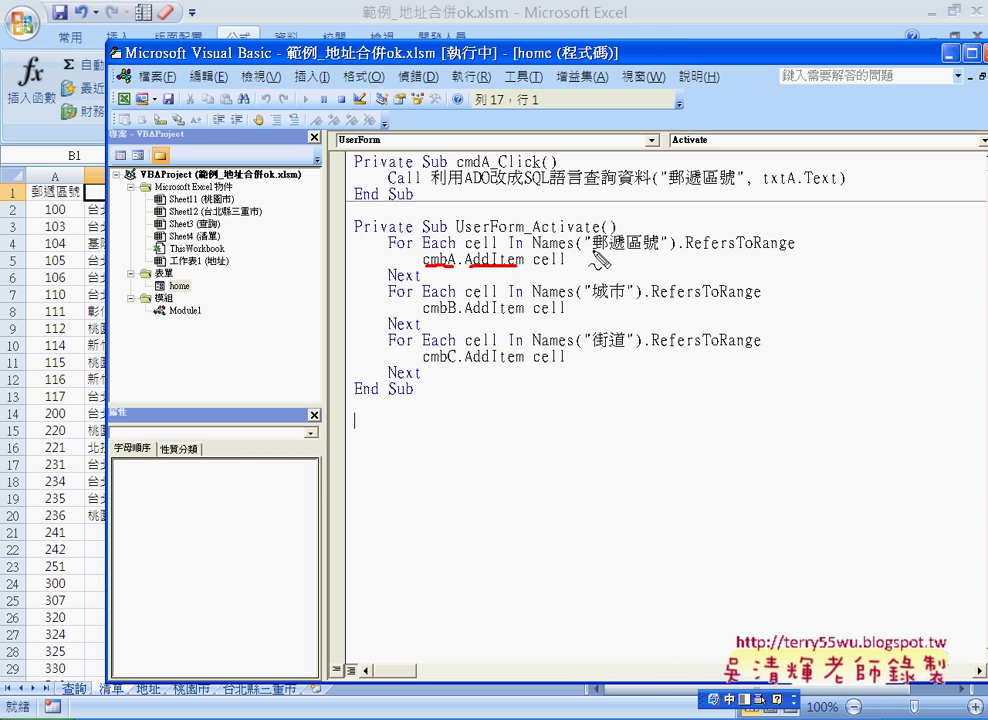
drag(592, 255, 657, 263)
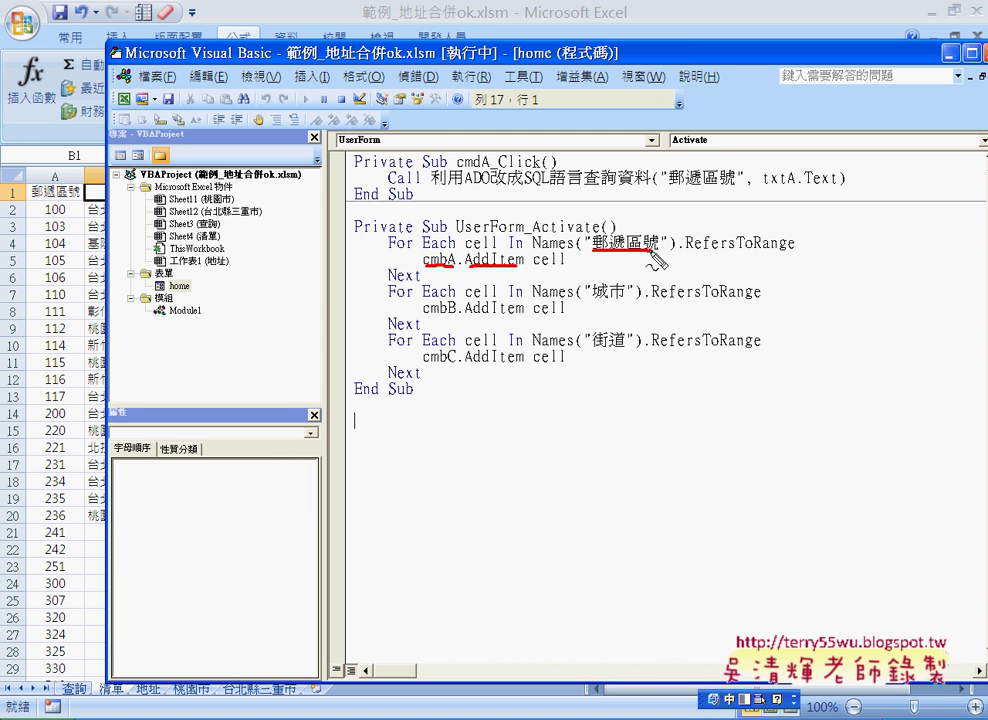
key(Escape)
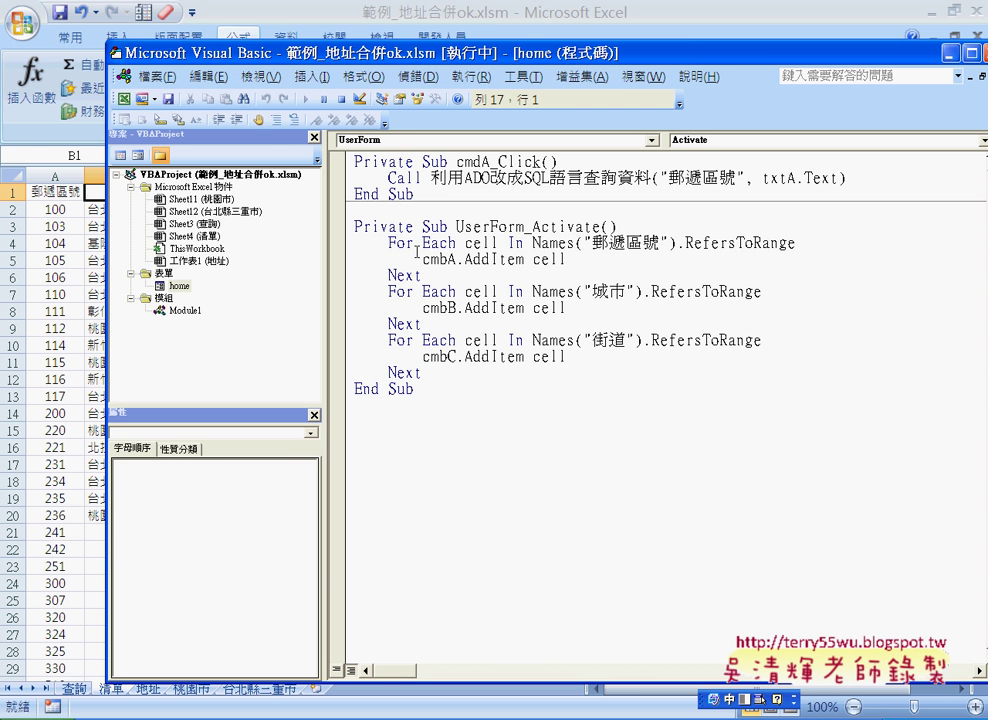
drag(387, 242, 456, 242)
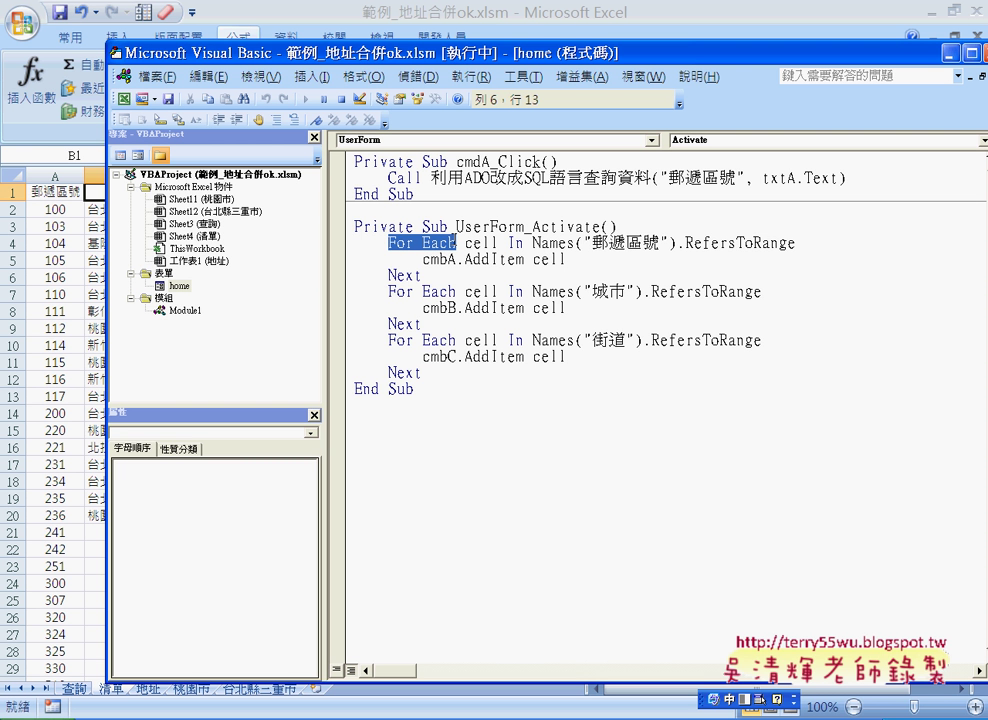
click(514, 242)
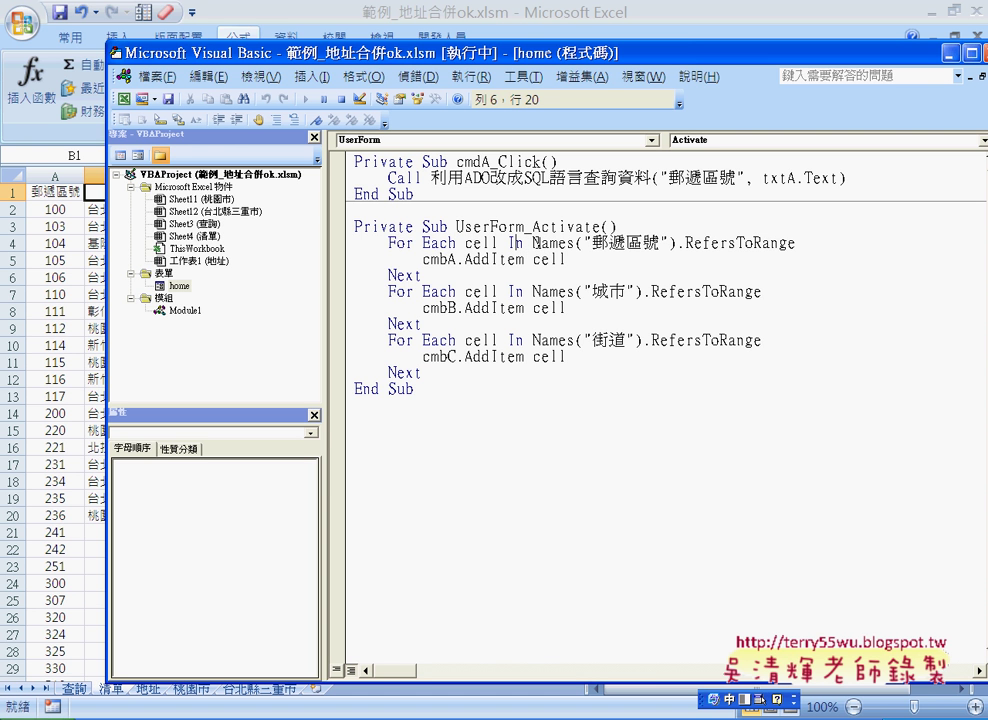
drag(533, 242, 677, 242)
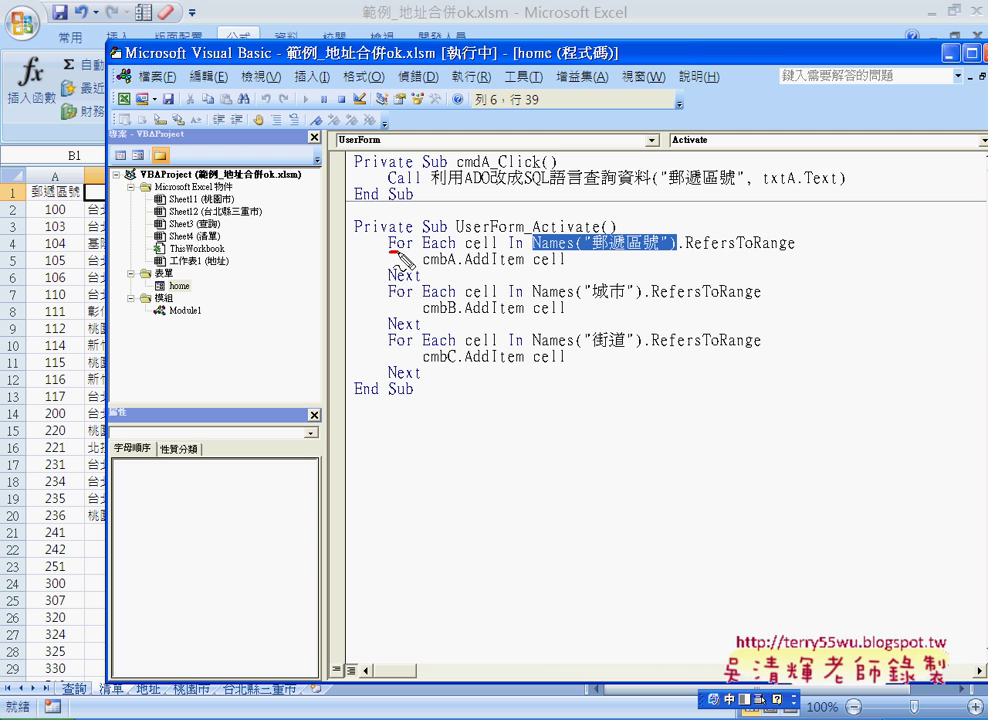
mouse_move(389, 253)
mouse_down()
mouse_move(410, 250)
mouse_move(419, 285)
mouse_up()
drag(389, 301, 413, 301)
mouse_move(536, 240)
mouse_down()
mouse_move(670, 258)
mouse_move(681, 247)
mouse_up()
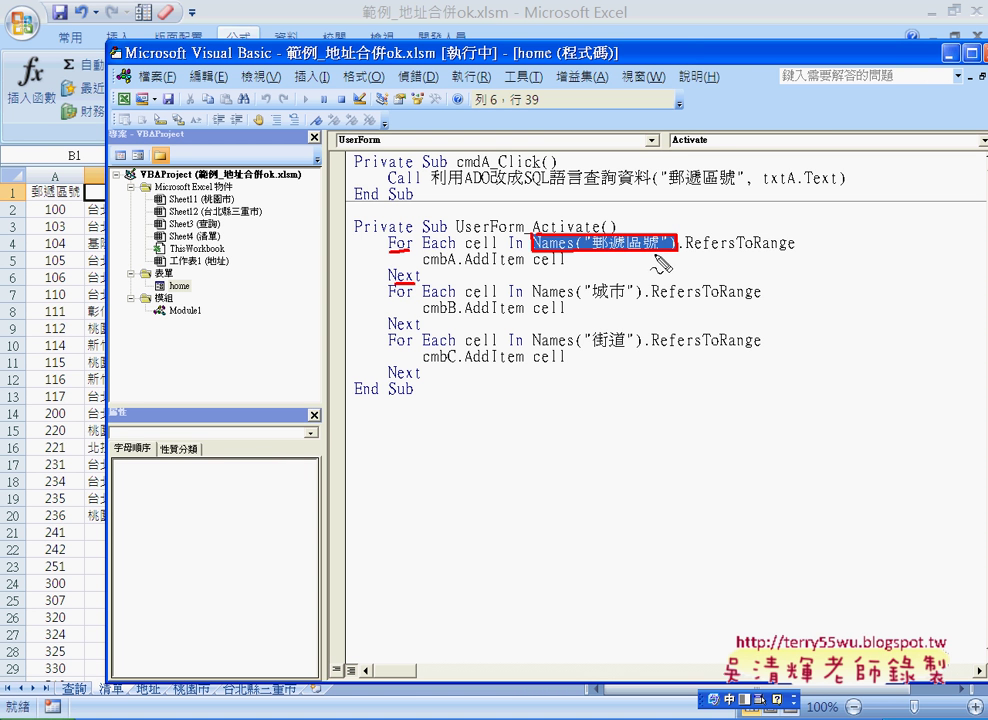
drag(533, 268, 566, 268)
drag(423, 253, 455, 252)
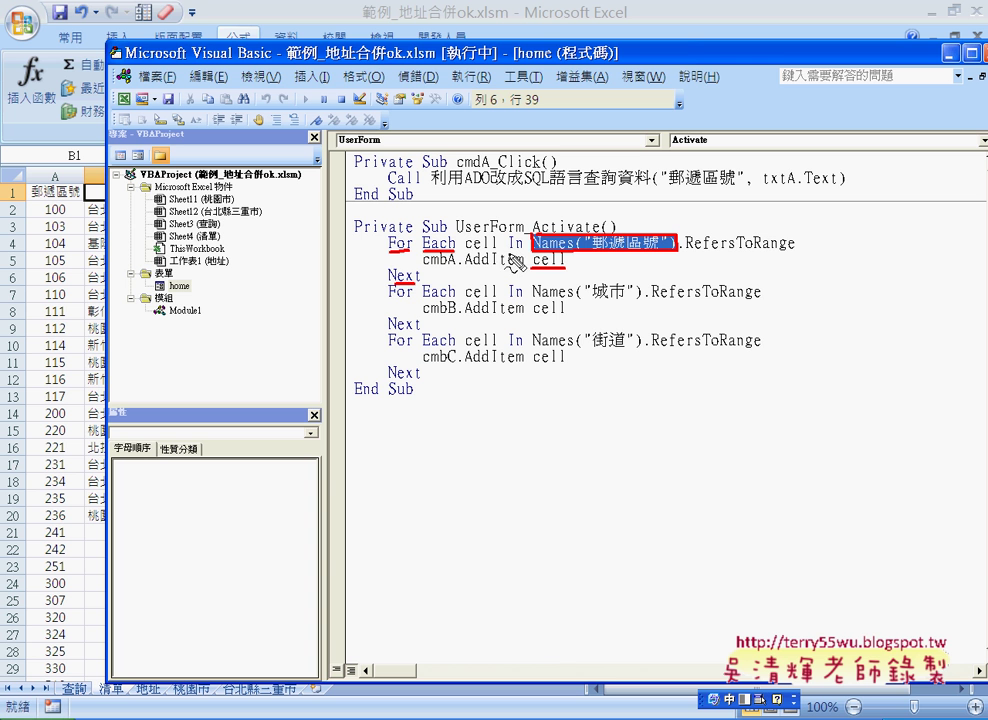
drag(510, 254, 528, 253)
drag(684, 254, 789, 255)
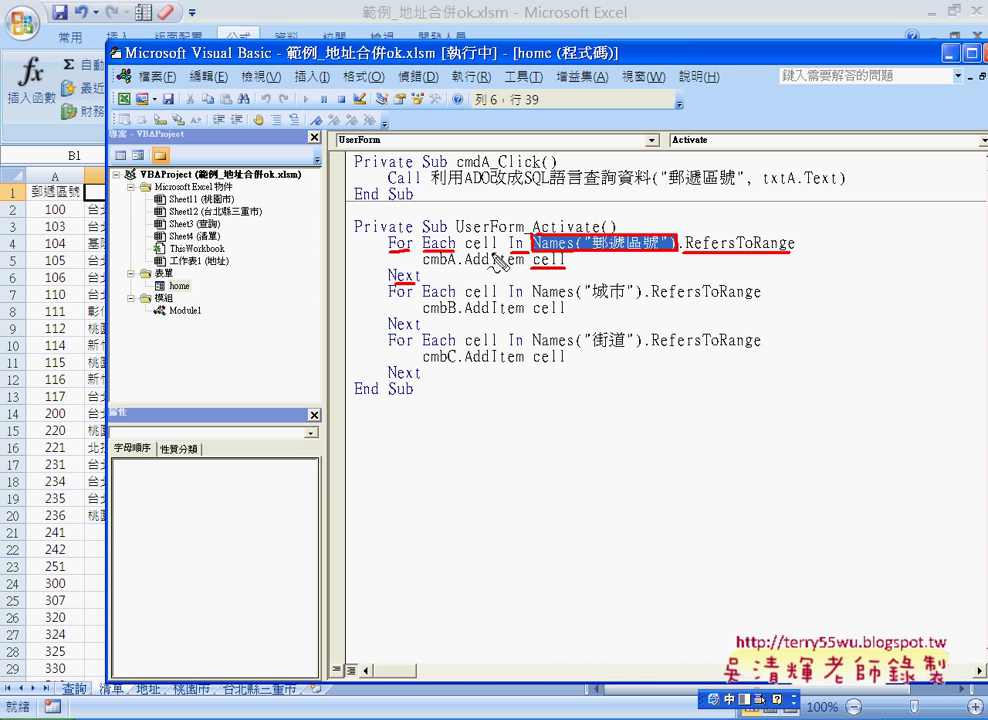
mouse_move(563, 222)
mouse_down()
mouse_move(483, 222)
mouse_move(478, 238)
mouse_up()
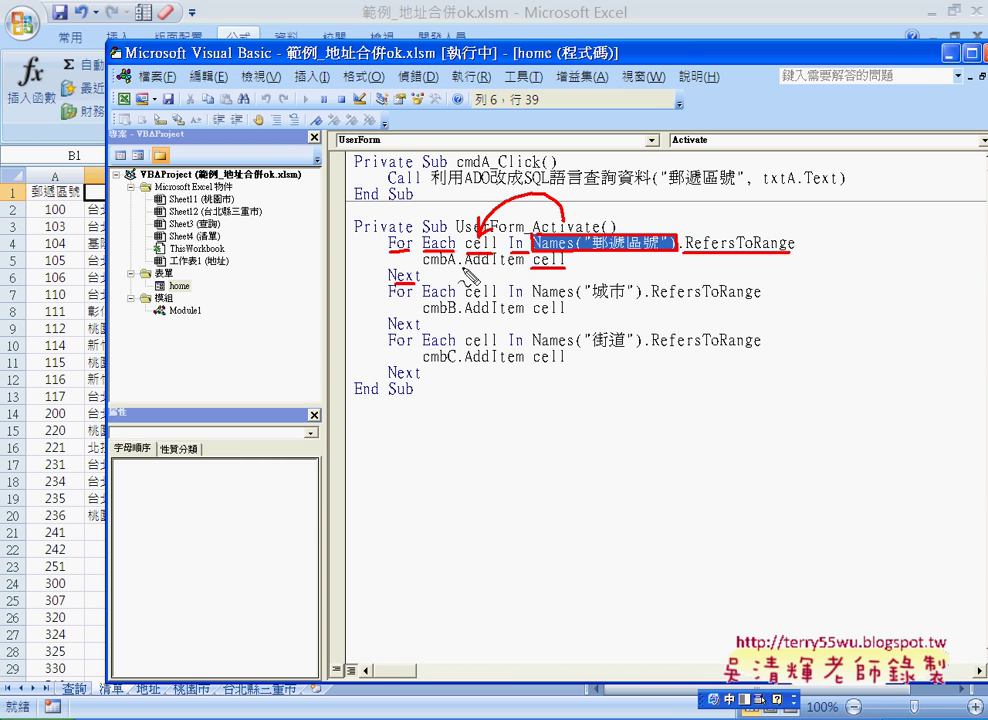
mouse_move(423, 267)
mouse_down()
mouse_move(523, 268)
mouse_move(506, 282)
mouse_up()
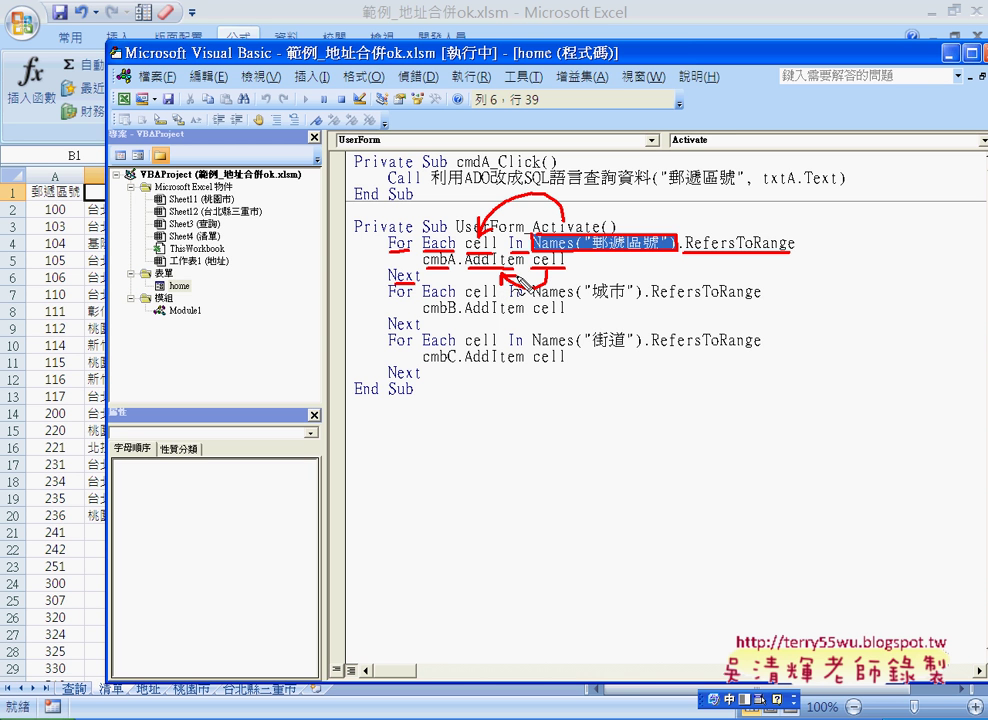
key(Escape)
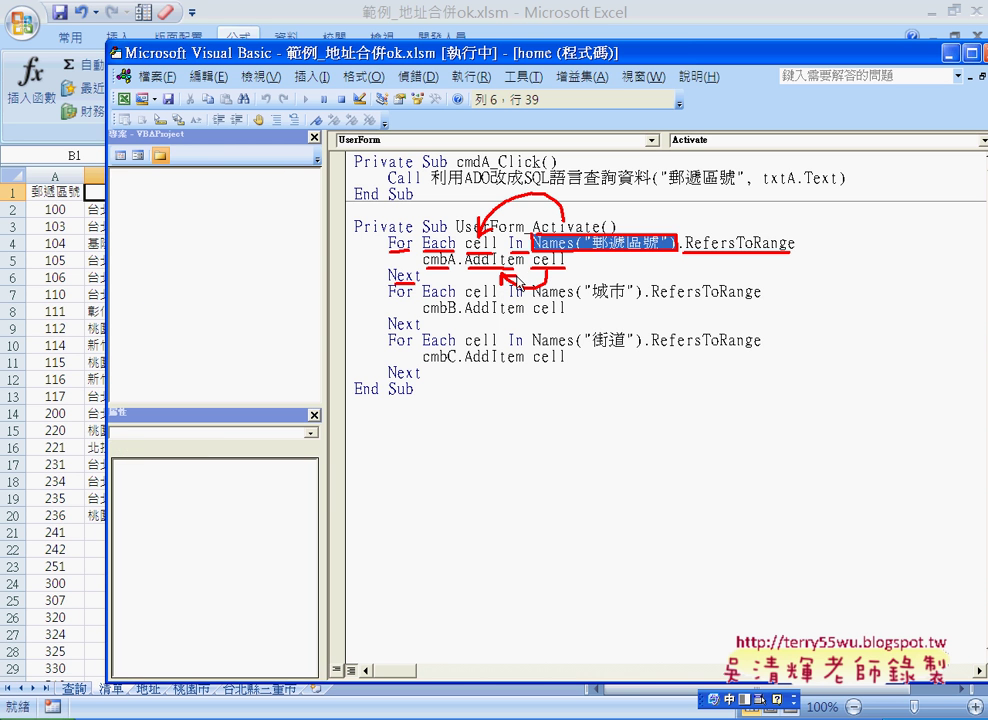
click(592, 244)
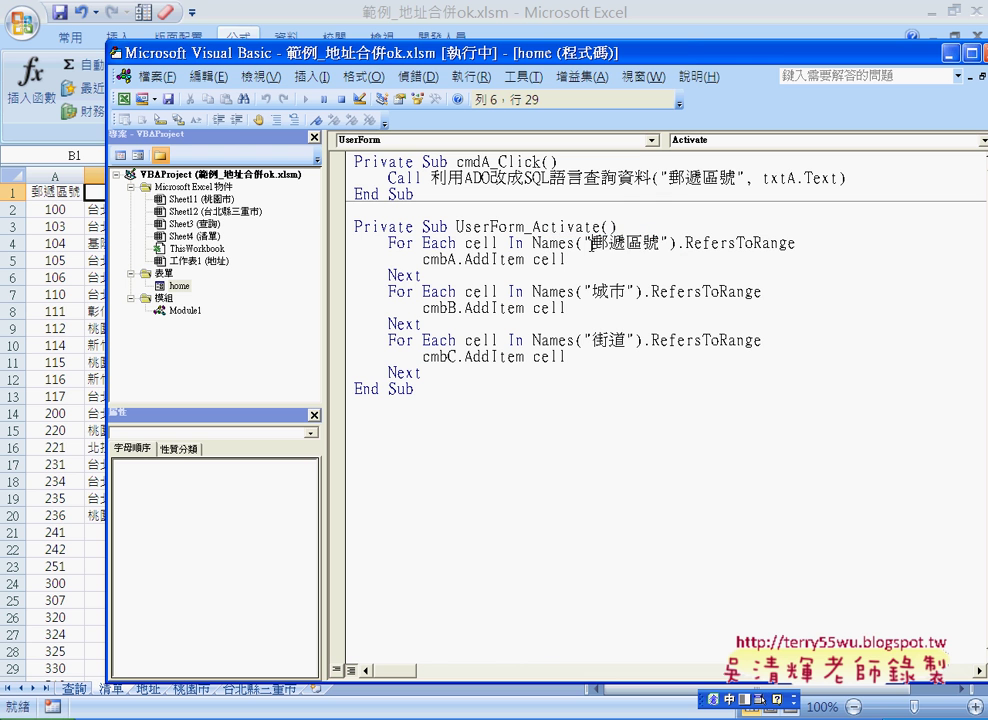
drag(592, 243, 660, 243)
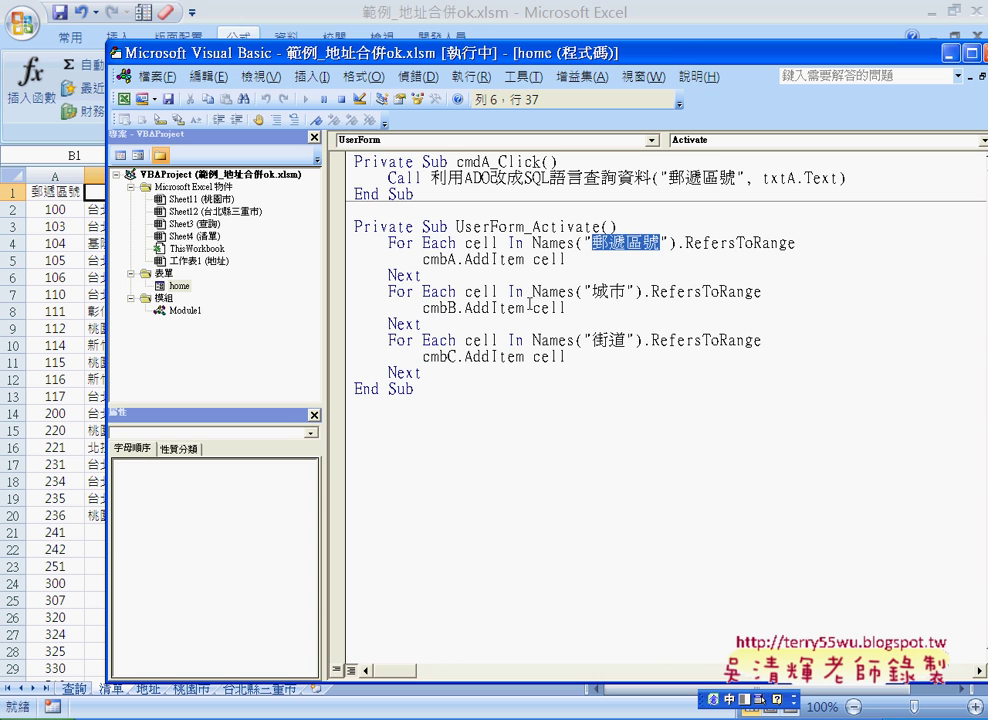
drag(422, 324, 354, 291)
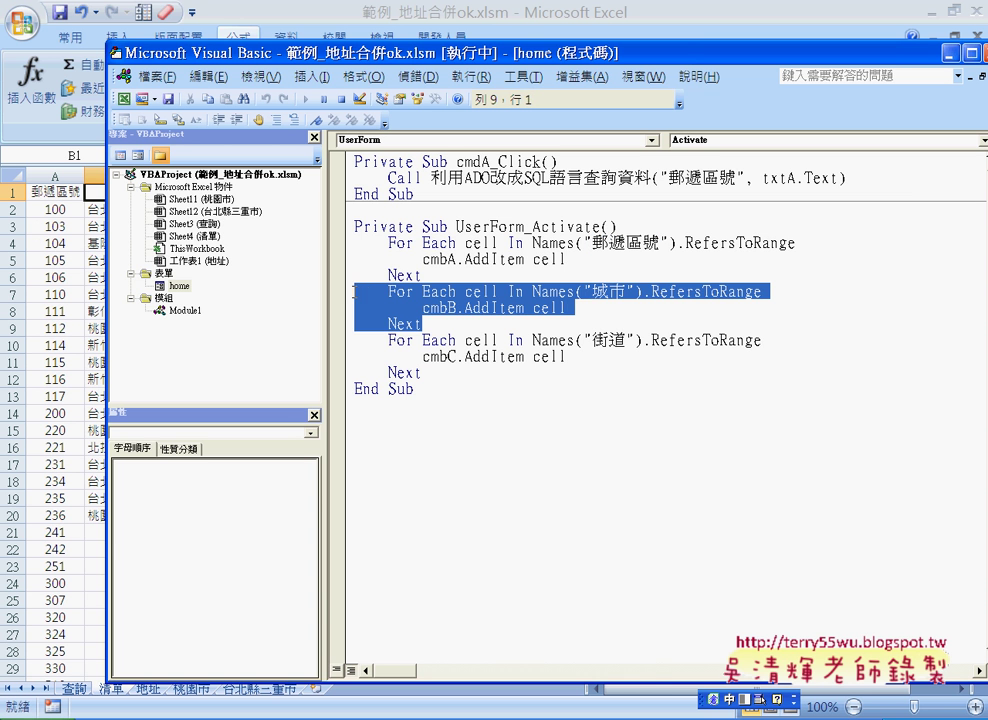
drag(465, 373, 354, 340)
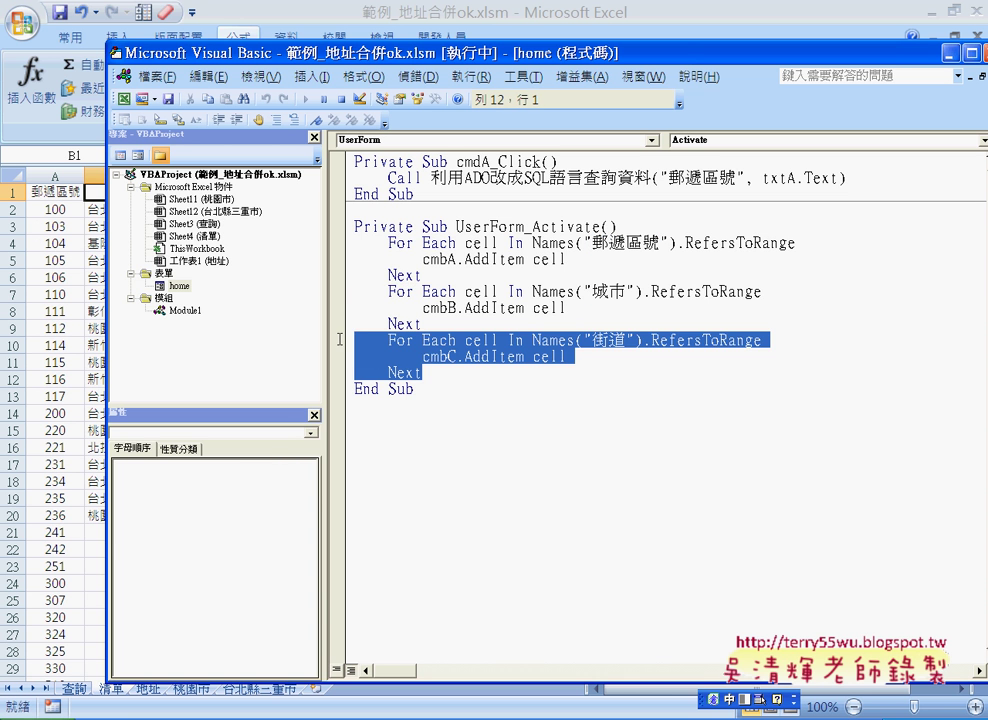
double_click(440, 308)
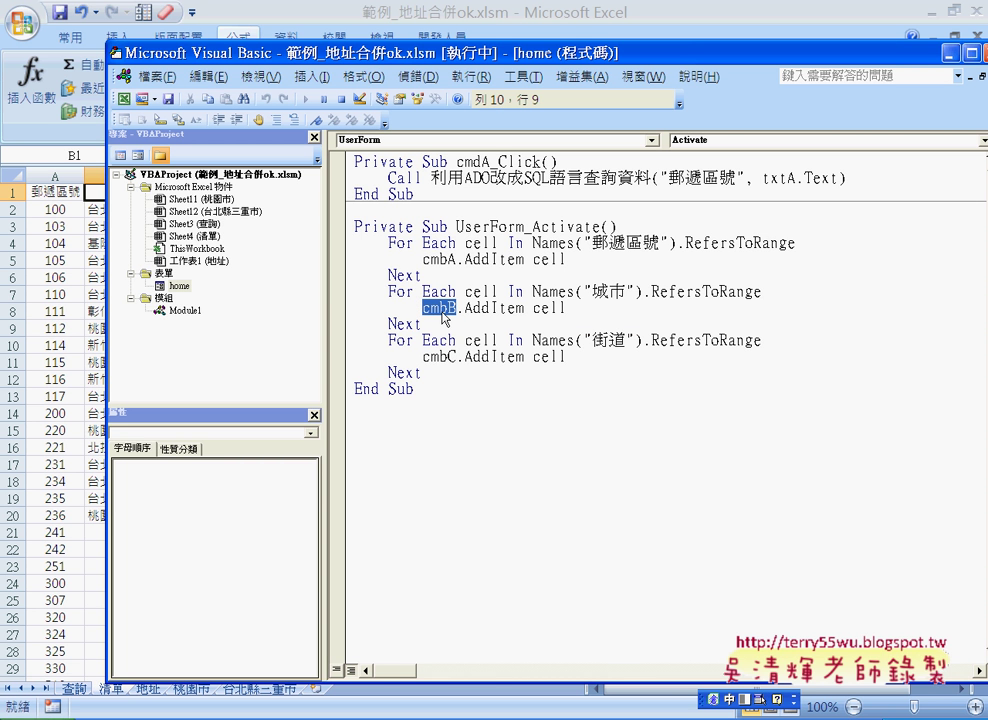
click(444, 372)
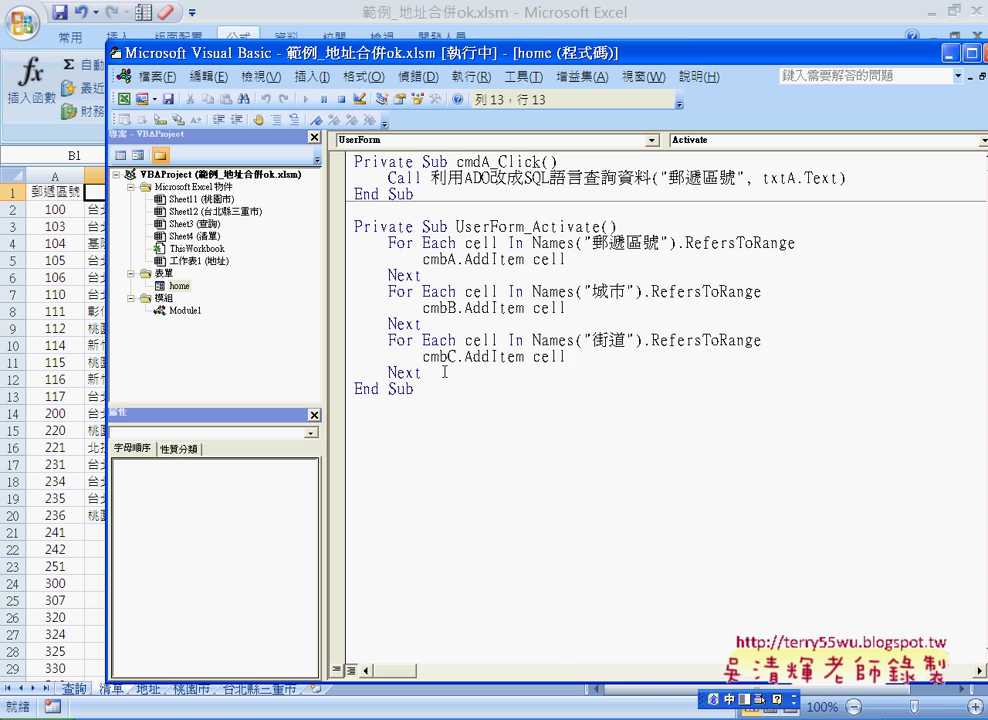
drag(444, 372, 355, 340)
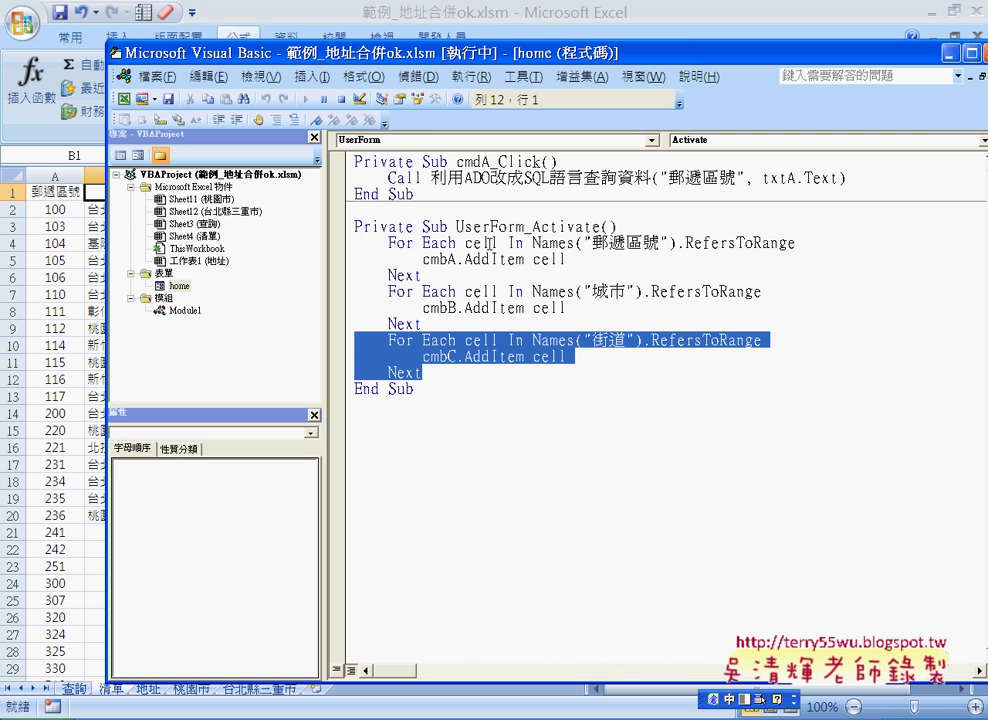
mouse_move(440, 371)
mouse_down()
mouse_move(373, 340)
mouse_move(355, 242)
mouse_up()
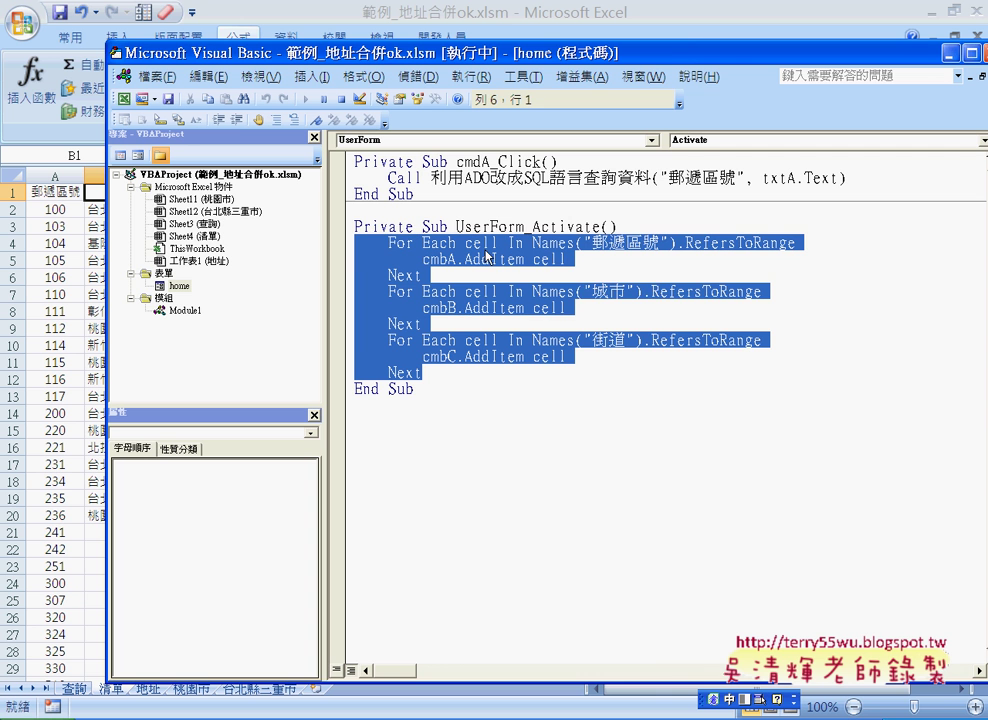
right_click(540, 254)
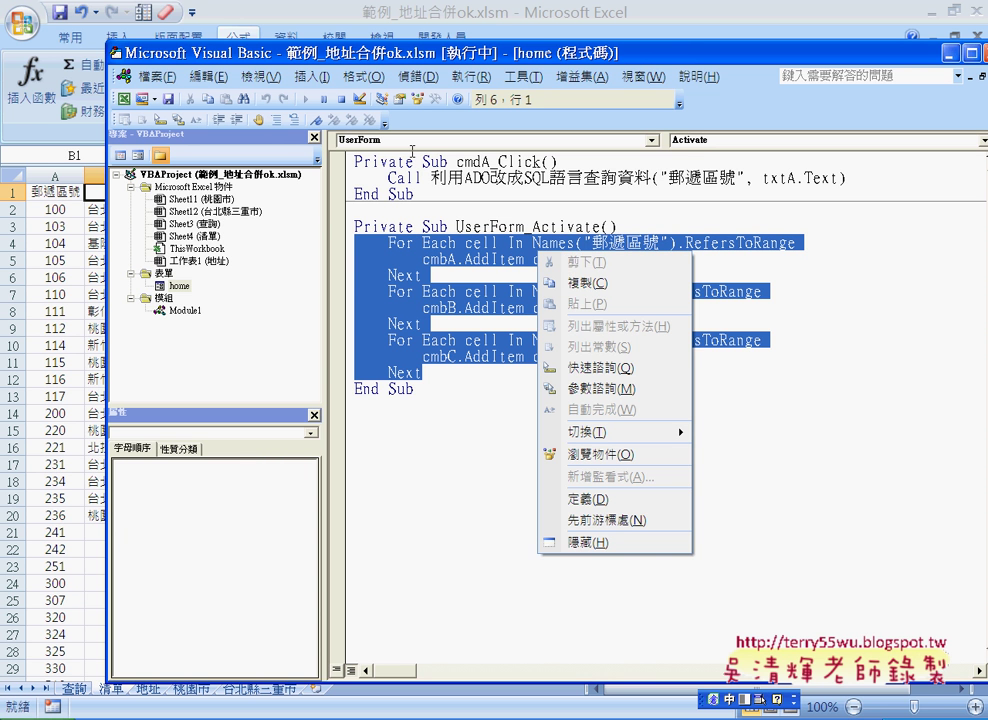
Reset the paused run and add an empty UserForm_Click procedure in the form's code.
click(341, 99)
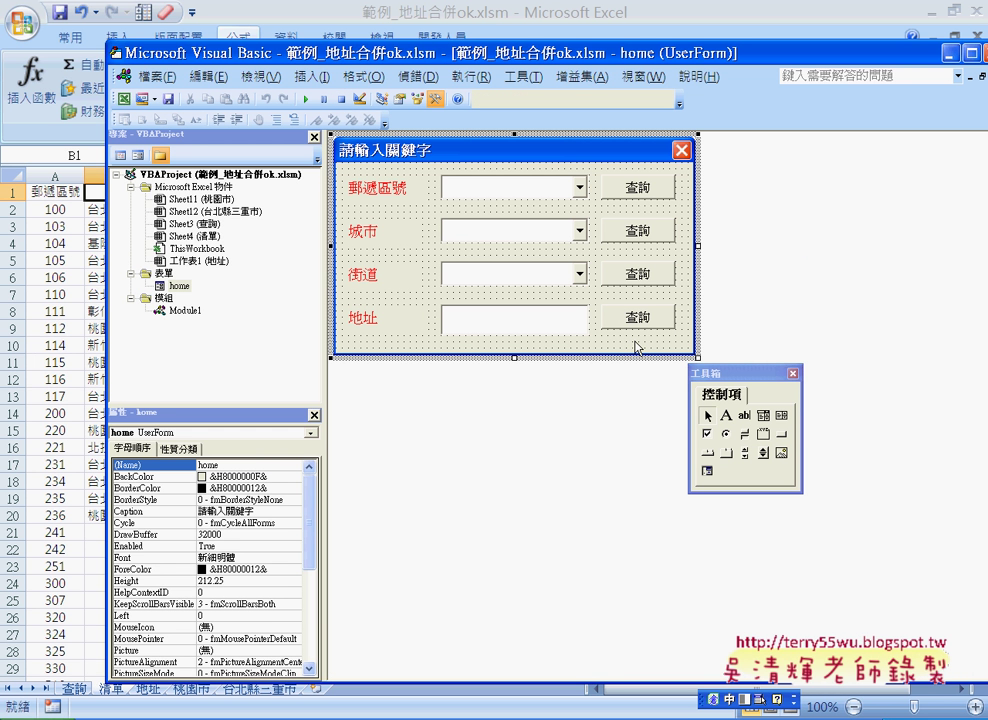
key(F7)
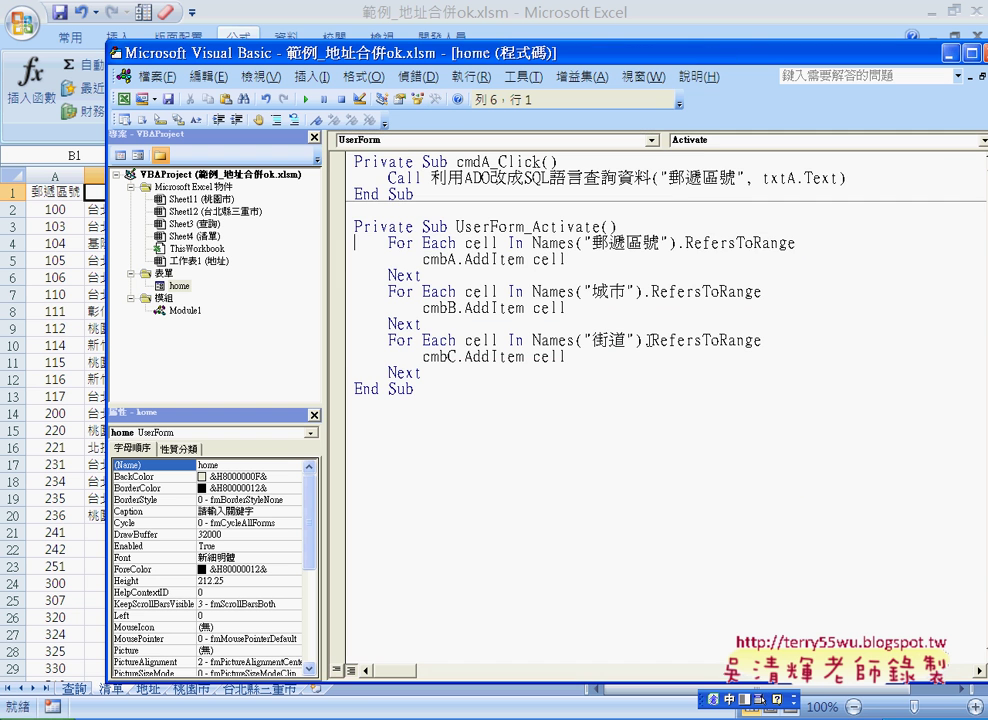
click(720, 140)
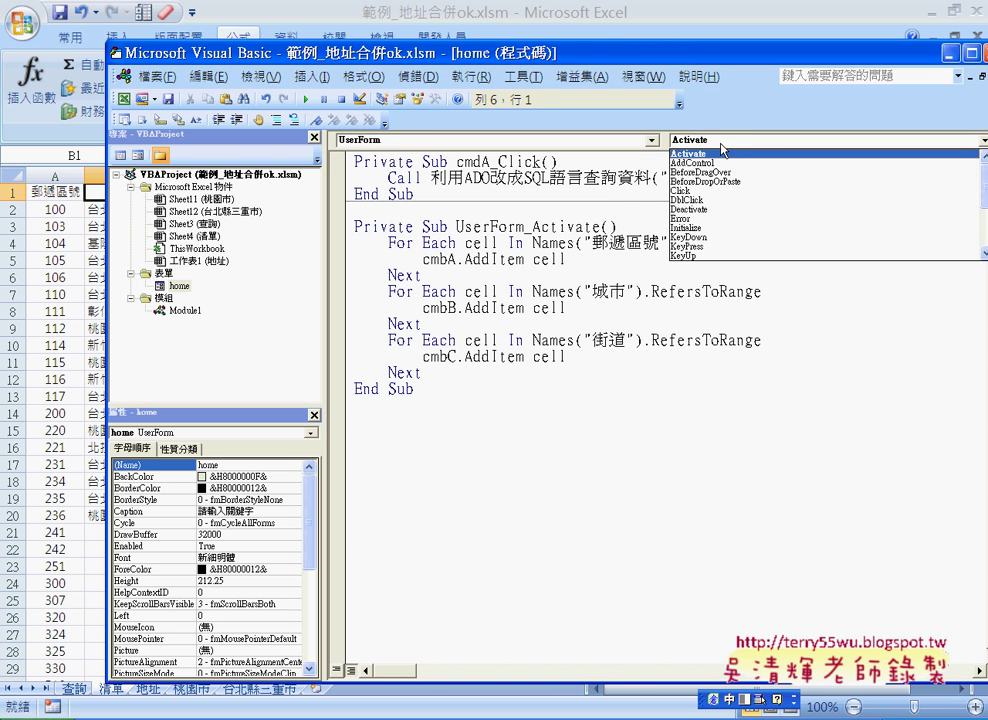
click(715, 191)
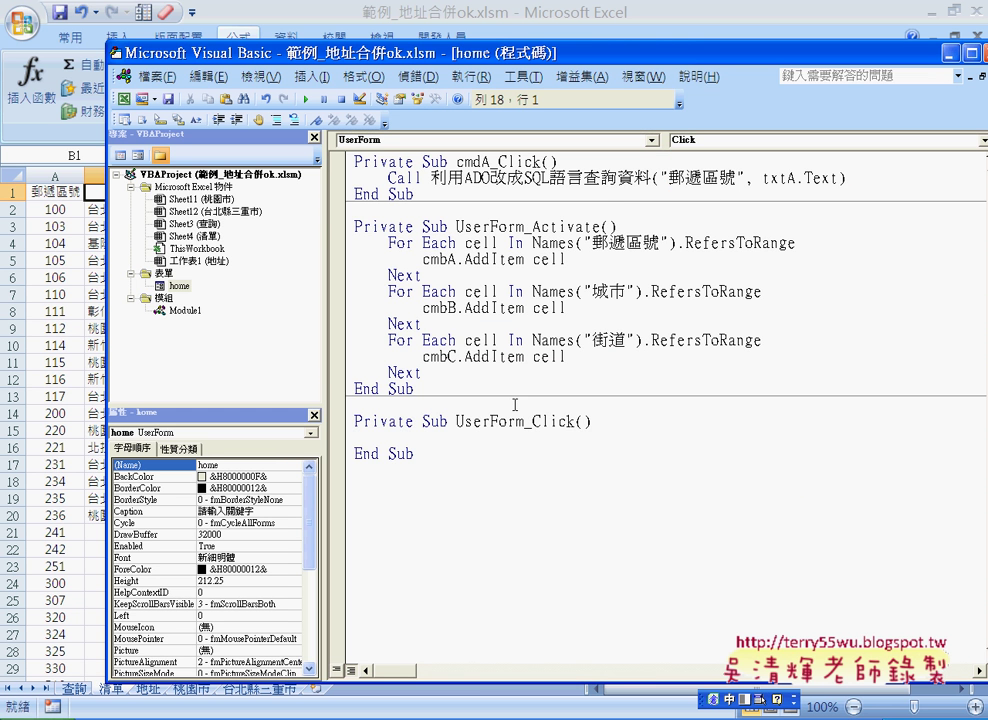
Jump back to UserForm_Activate, select its body, and run the form.
click(720, 140)
scroll(720, 183, up, 1)
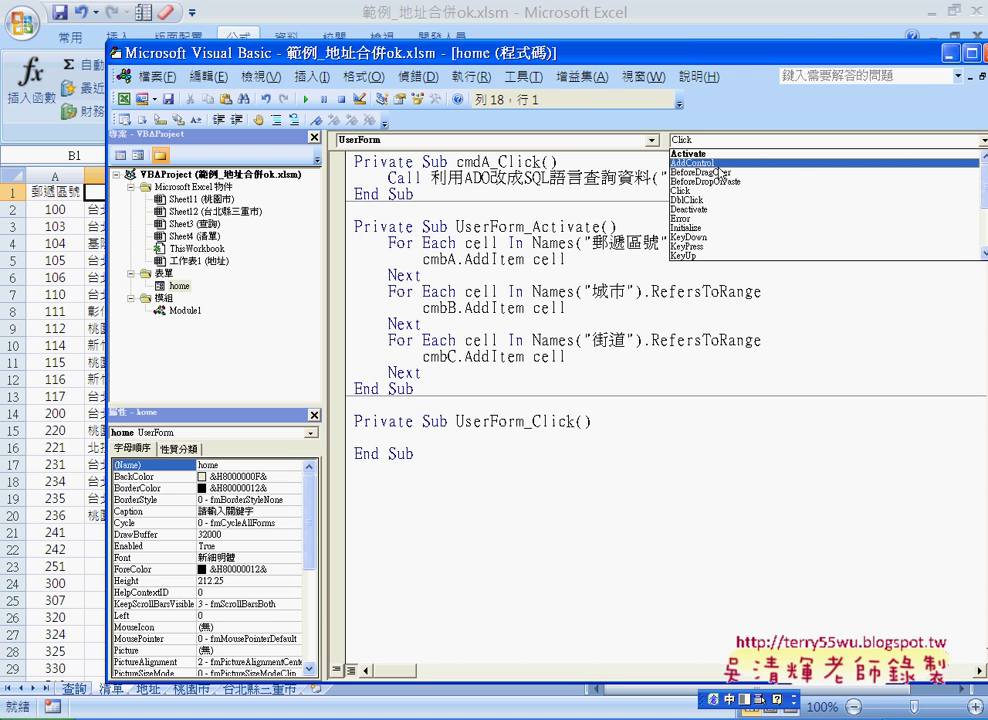
click(718, 155)
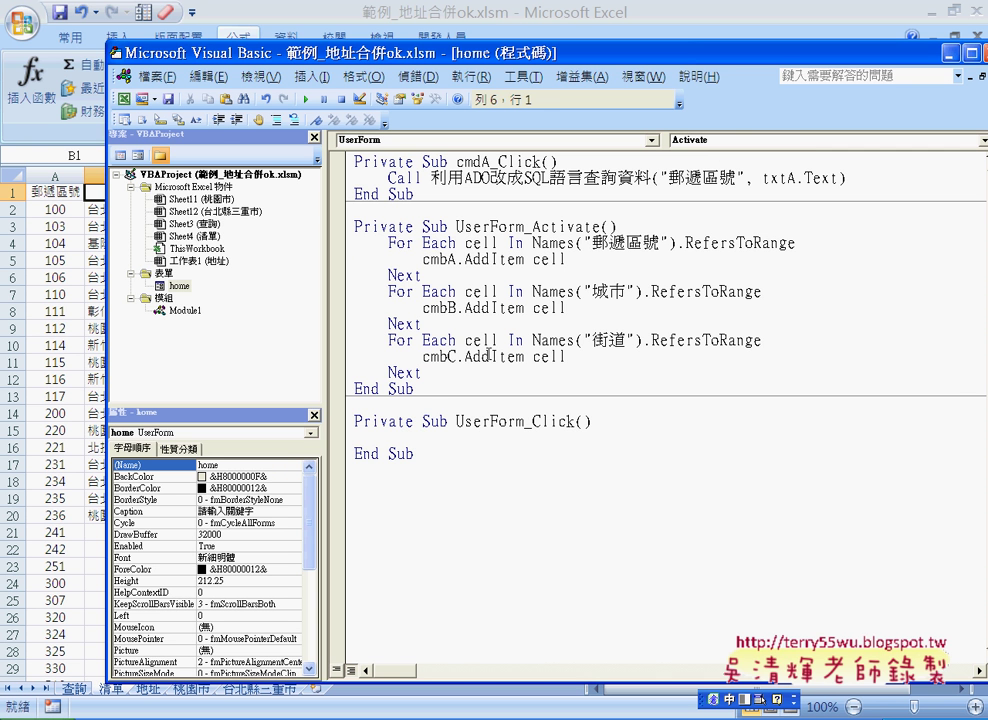
drag(414, 388, 339, 226)
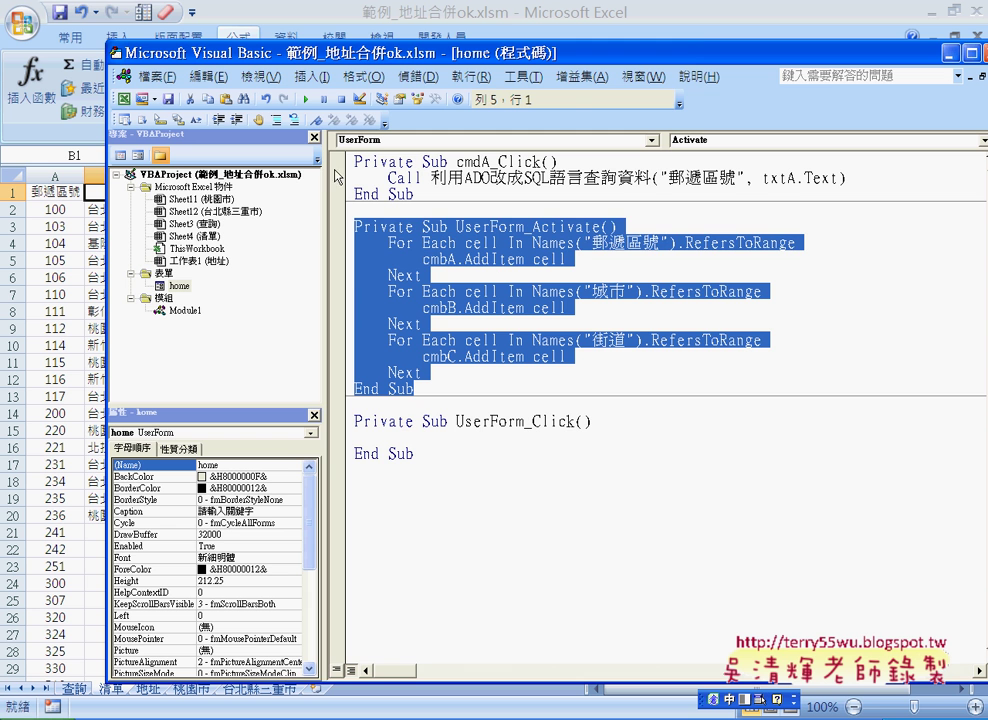
click(302, 101)
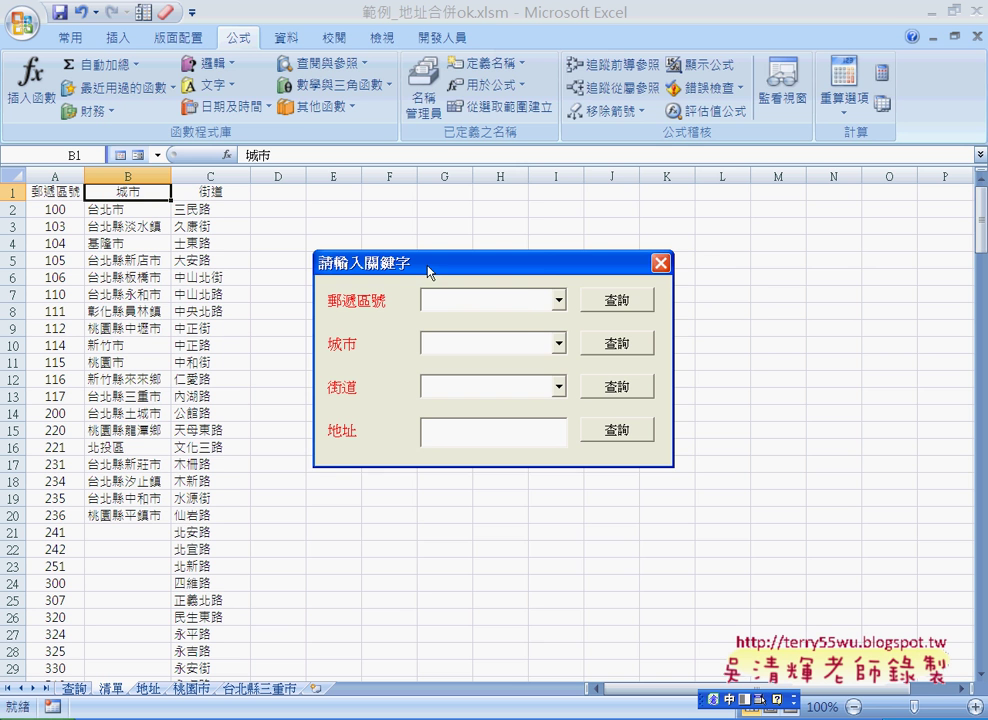
Browse the postal code and city lists, then choose 大安路 as street and 103 as postal code.
click(558, 299)
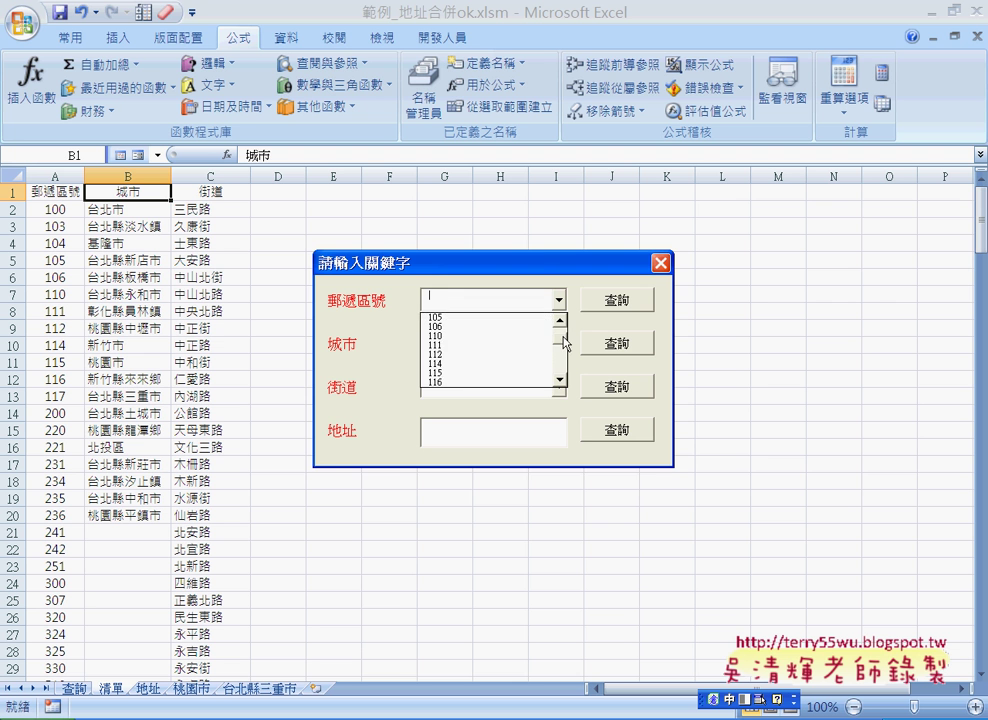
click(577, 325)
click(560, 346)
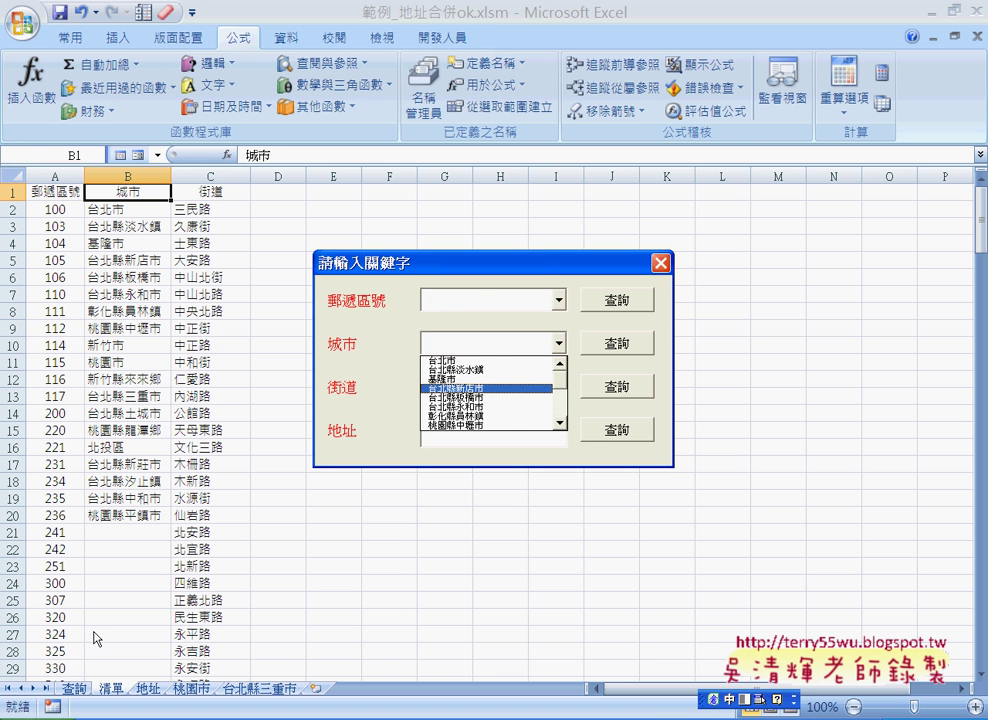
click(514, 342)
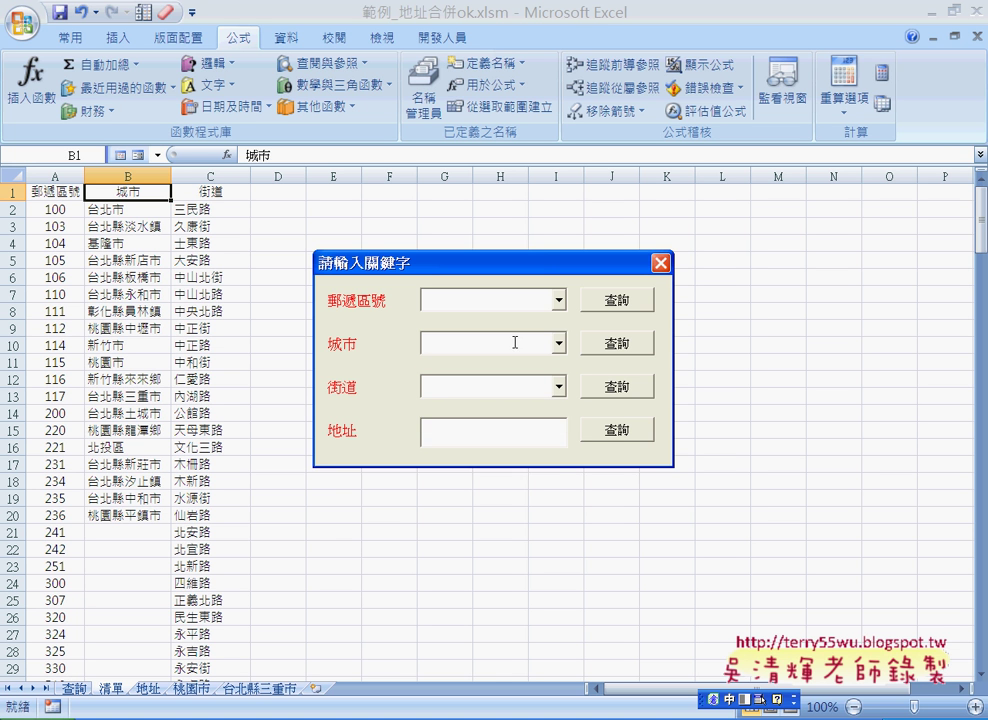
click(559, 387)
click(540, 441)
click(560, 299)
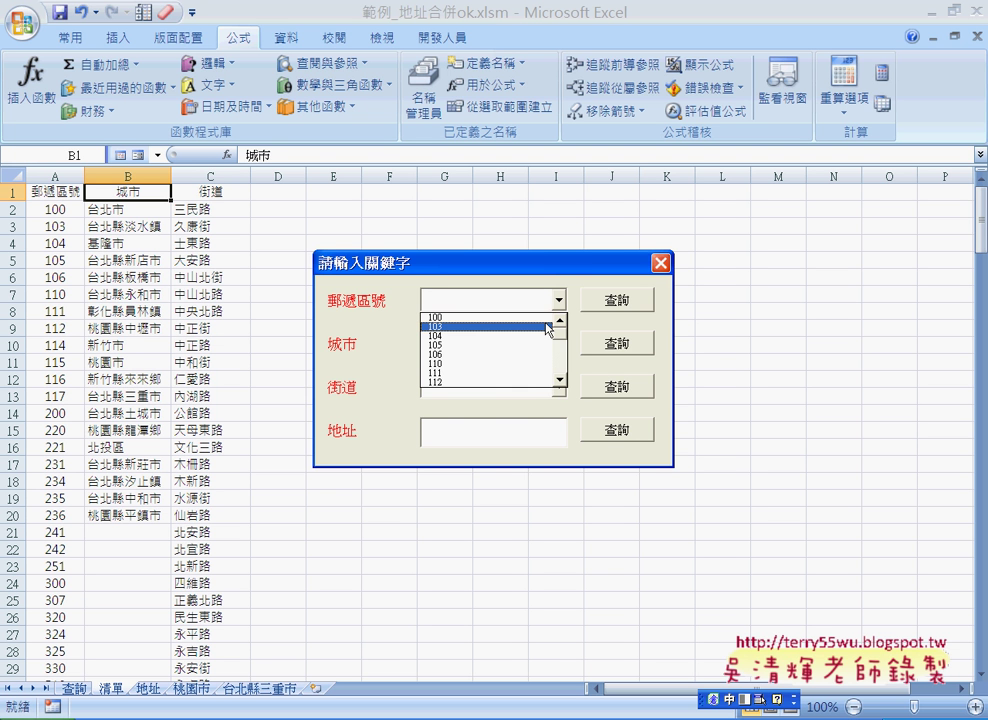
click(527, 327)
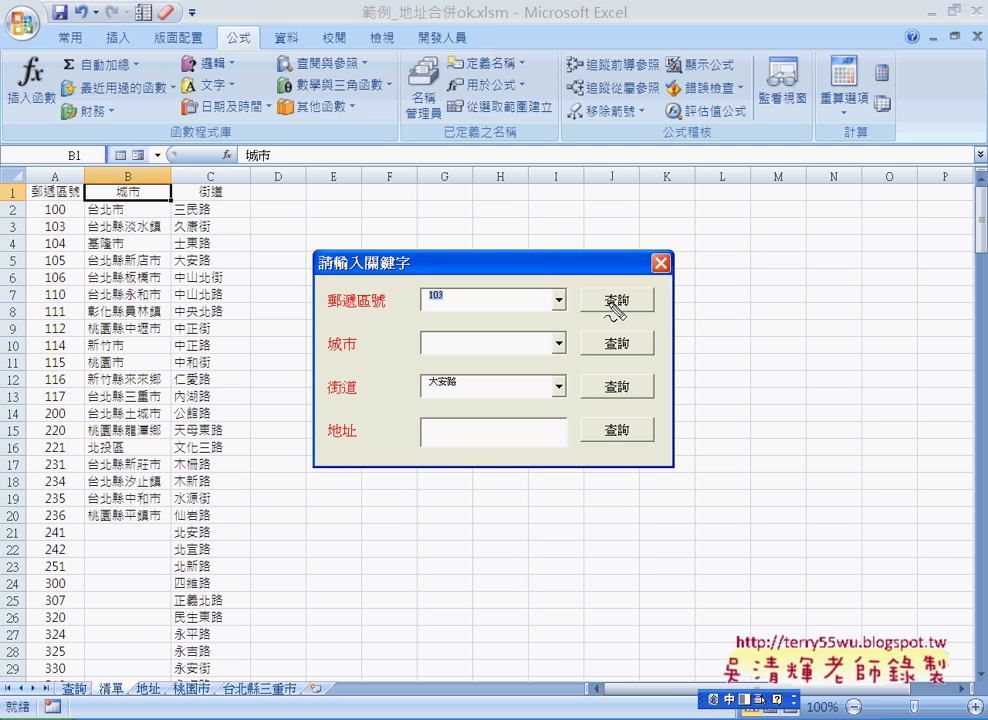
click(612, 304)
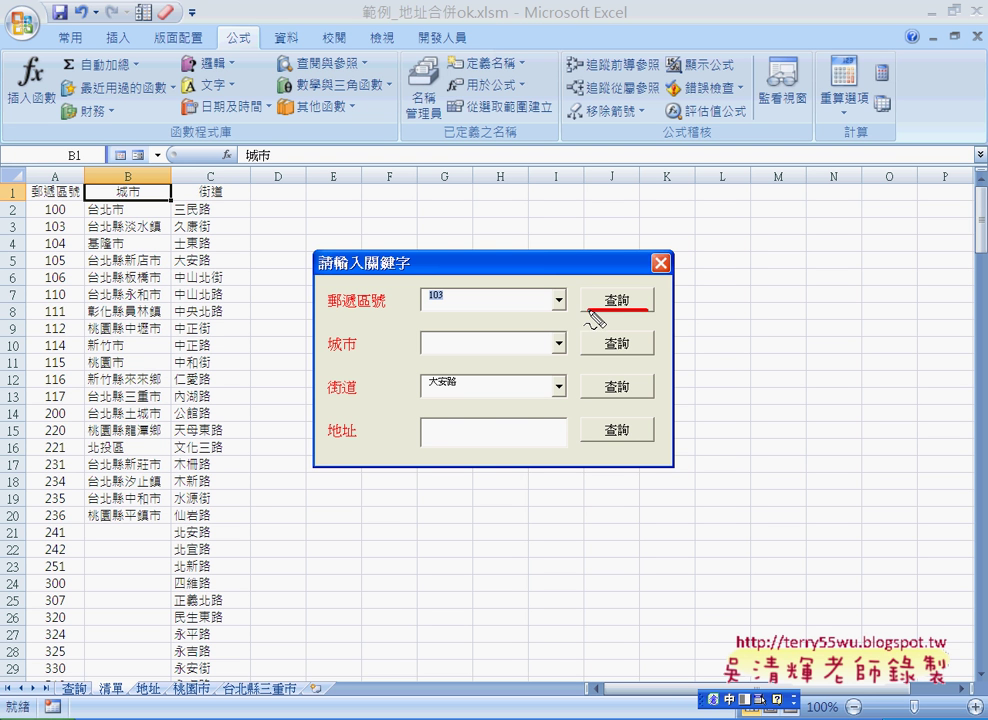
drag(648, 314, 646, 302)
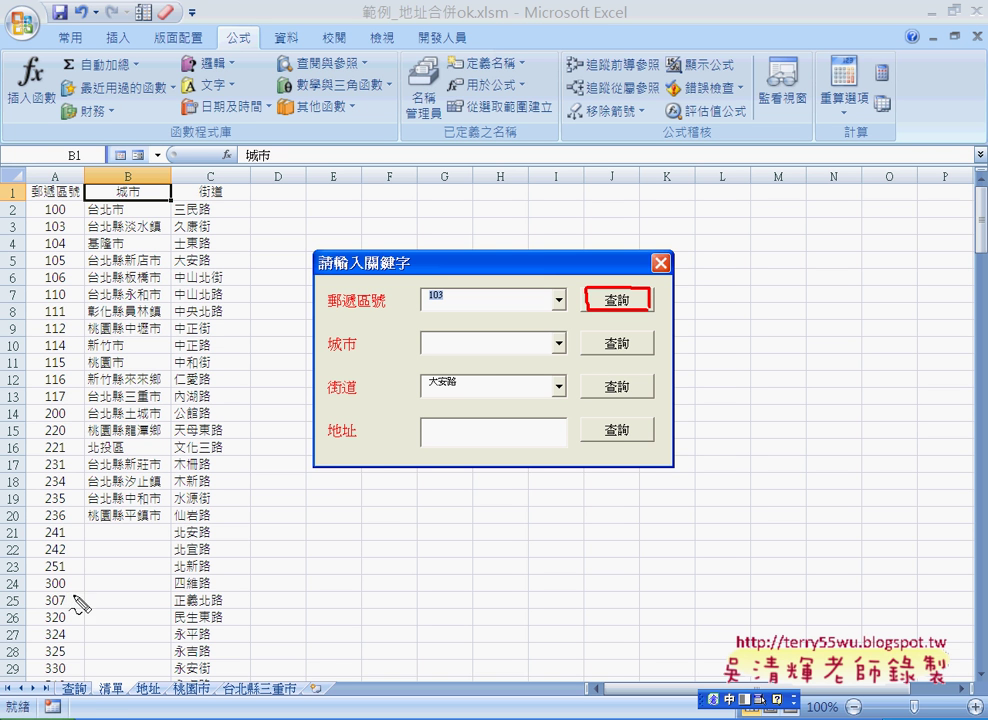
drag(76, 698, 66, 692)
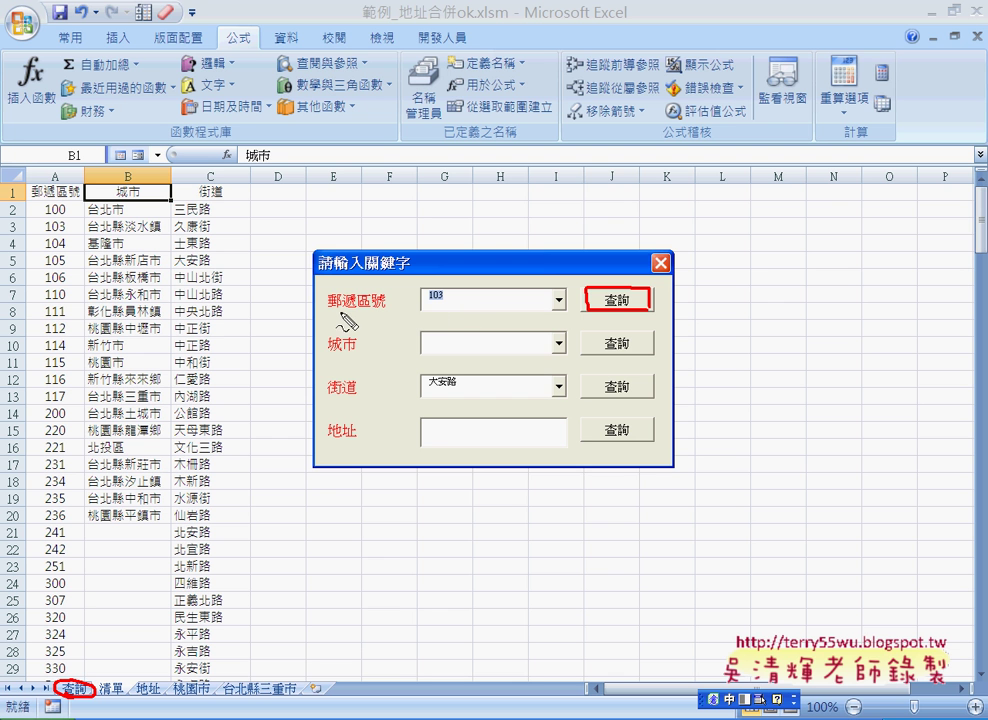
drag(330, 310, 386, 309)
drag(424, 311, 556, 311)
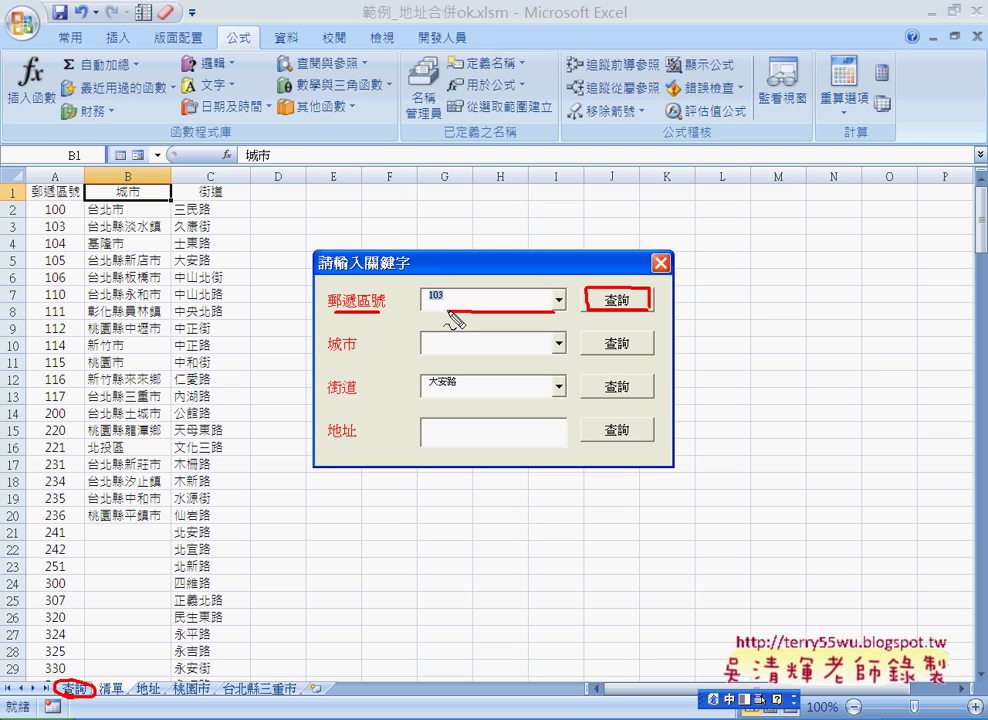
drag(414, 310, 570, 296)
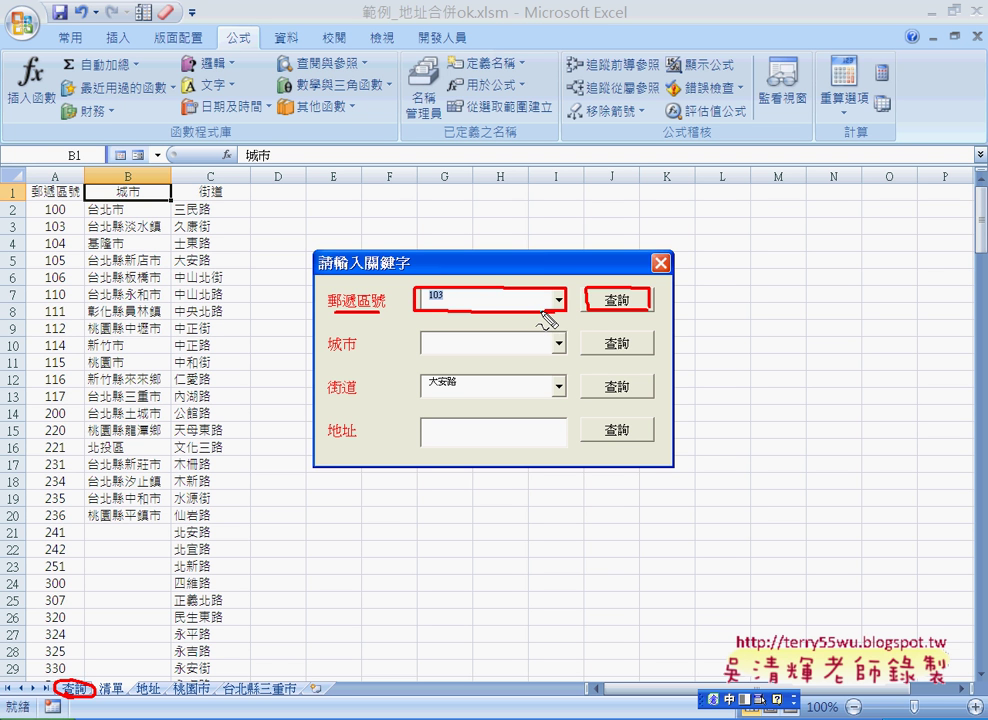
mouse_move(392, 247)
mouse_down()
mouse_move(462, 268)
mouse_move(474, 290)
mouse_up()
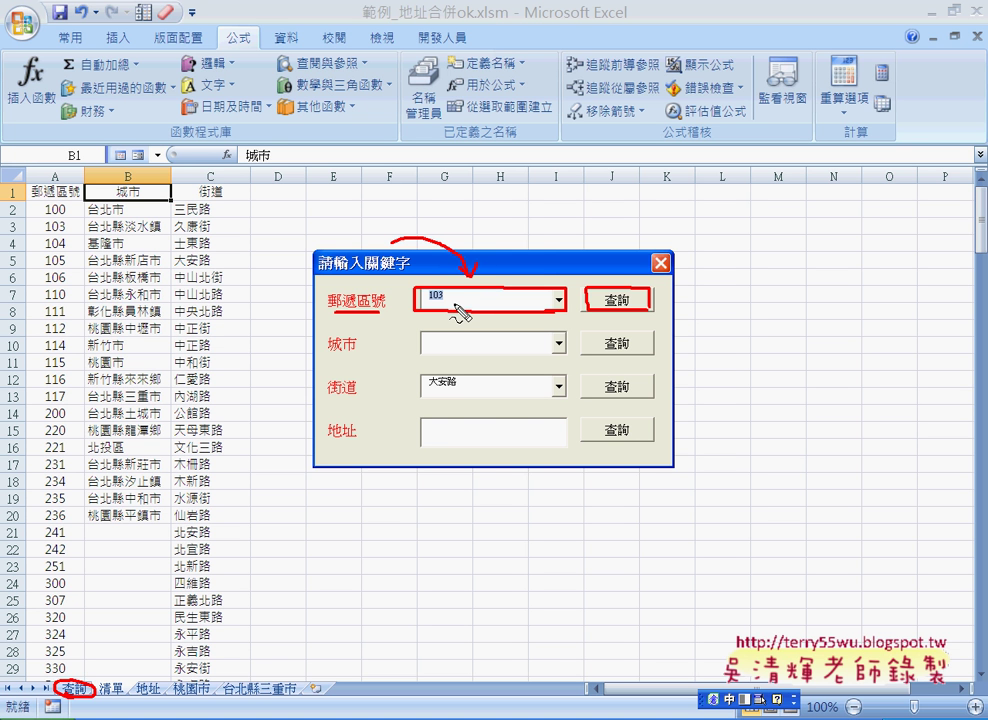
click(458, 300)
mouse_move(460, 300)
mouse_down()
mouse_move(508, 300)
mouse_move(522, 289)
mouse_move(530, 307)
mouse_move(529, 298)
mouse_up()
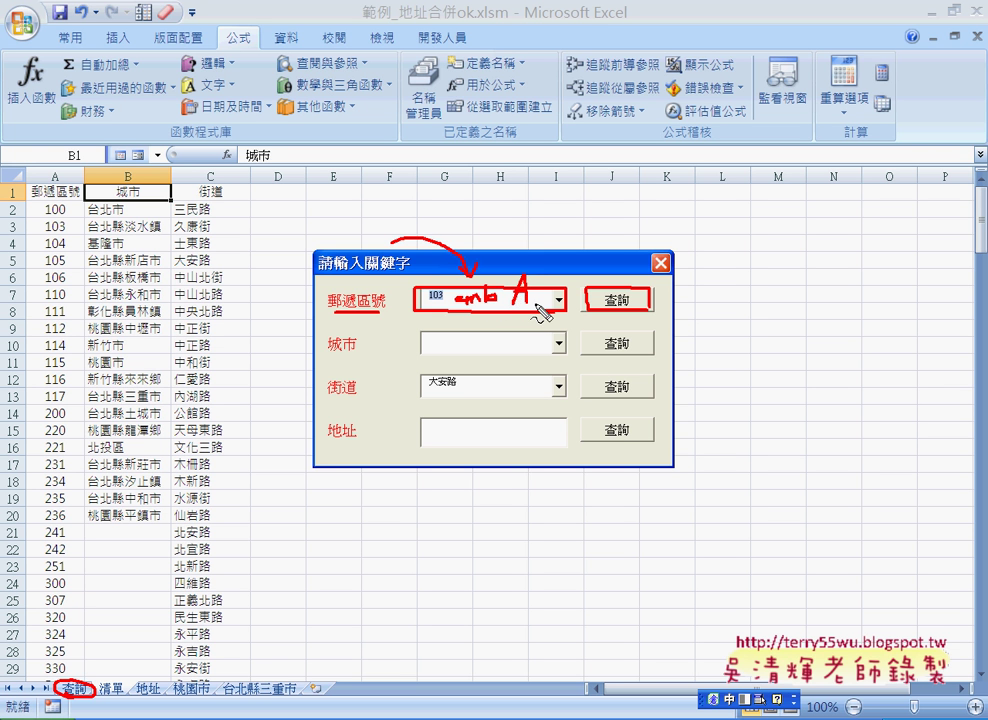
click(546, 305)
mouse_move(554, 288)
mouse_down()
mouse_move(565, 311)
mouse_move(598, 308)
mouse_up()
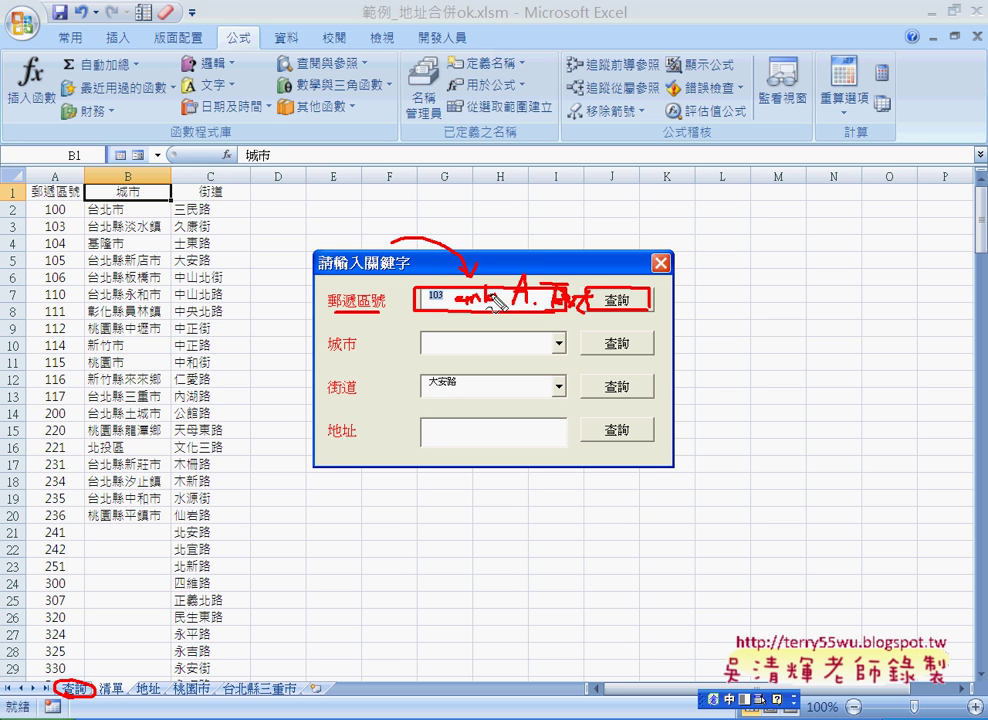
key(Escape)
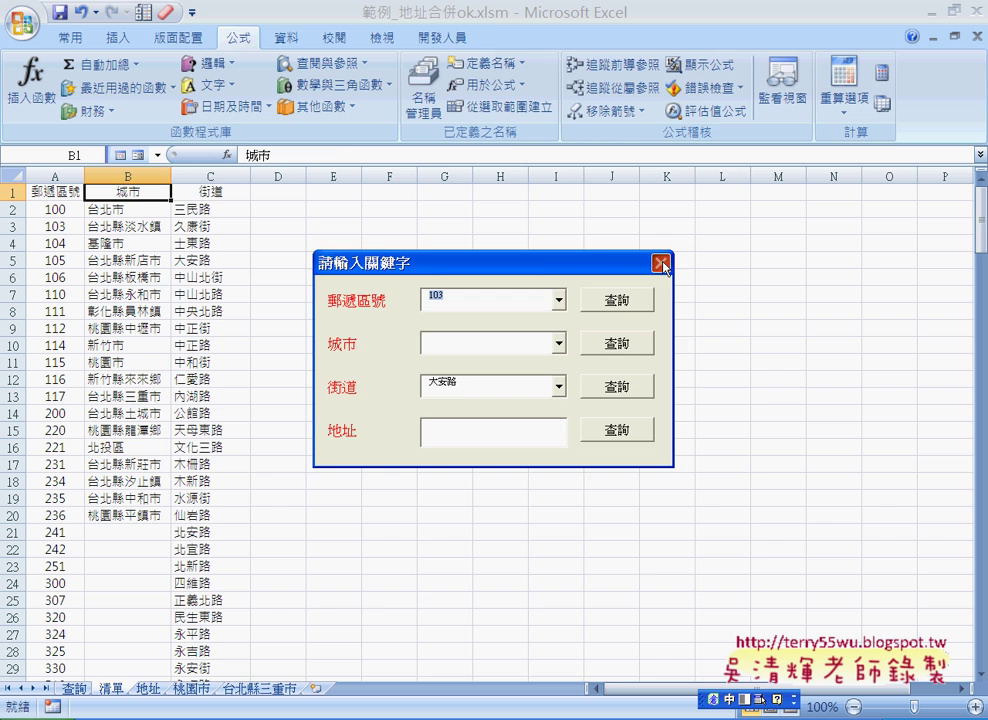
Close the running form and open the first 查詢 button's cmdA_Click code.
click(662, 265)
click(633, 195)
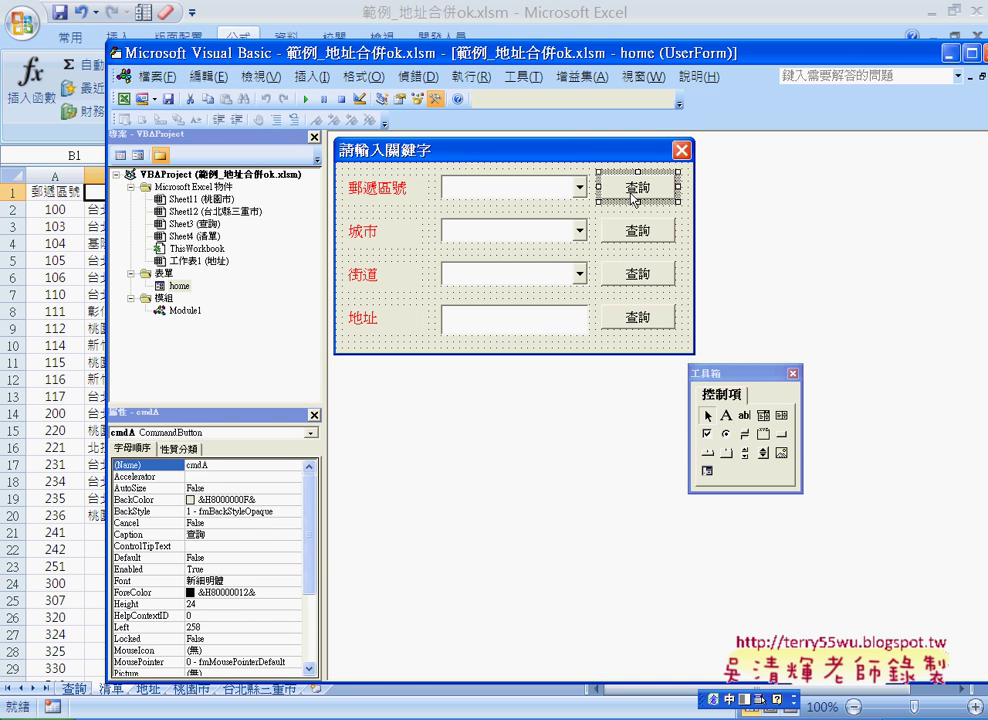
double_click(633, 196)
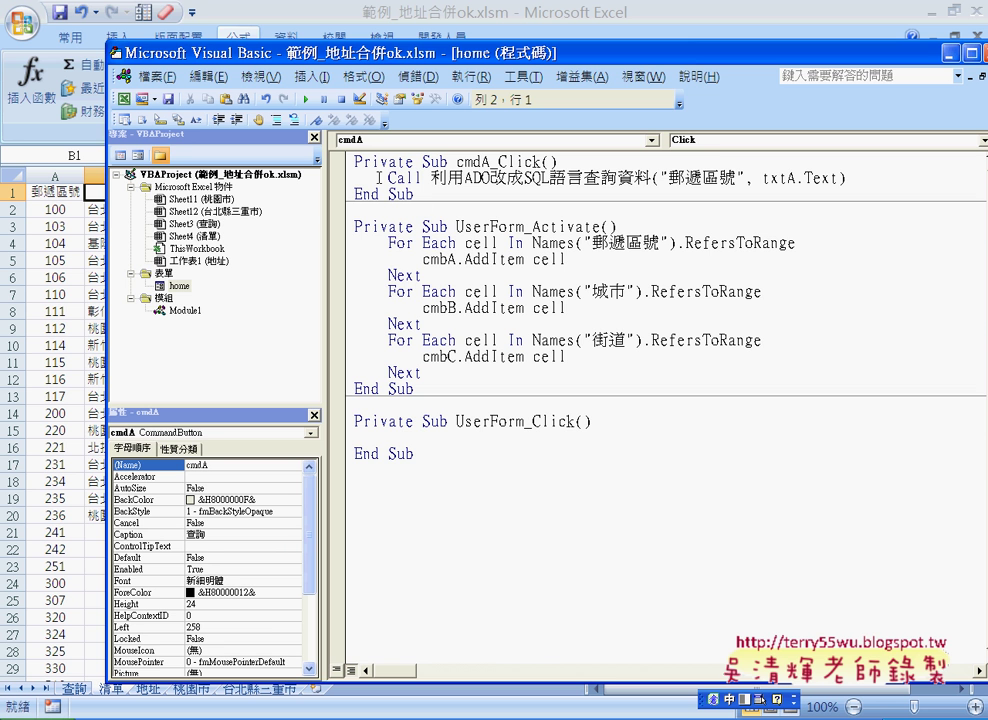
drag(381, 178, 745, 178)
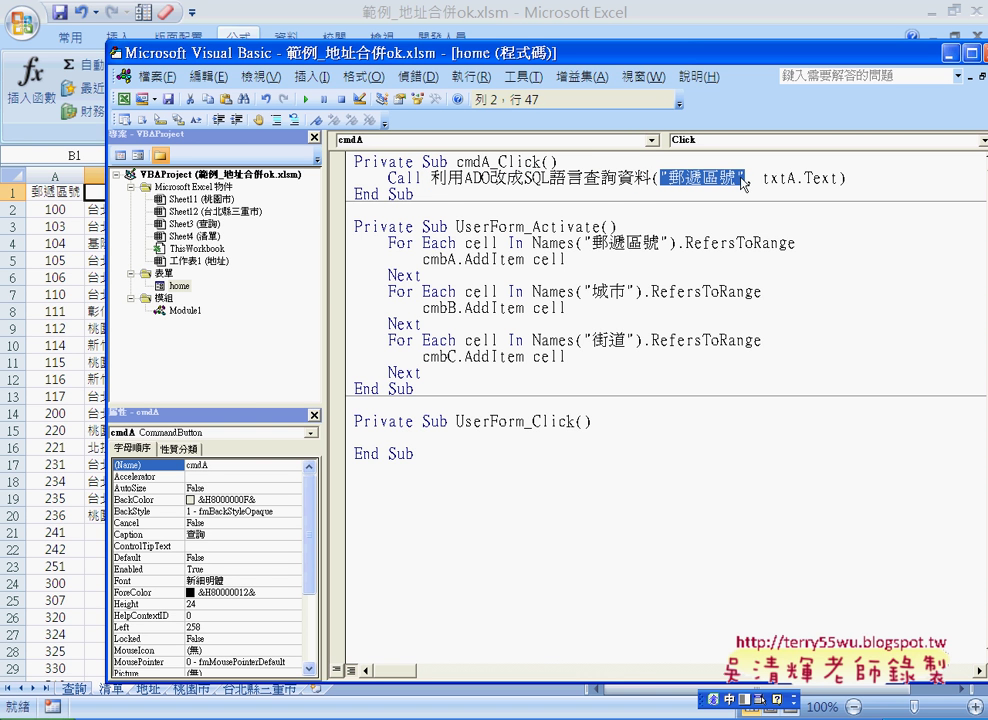
drag(705, 62, 652, 188)
Replace the txtA.Text argument with cmbA.Text, switching the input method to 新注音 along the way.
drag(709, 303, 808, 306)
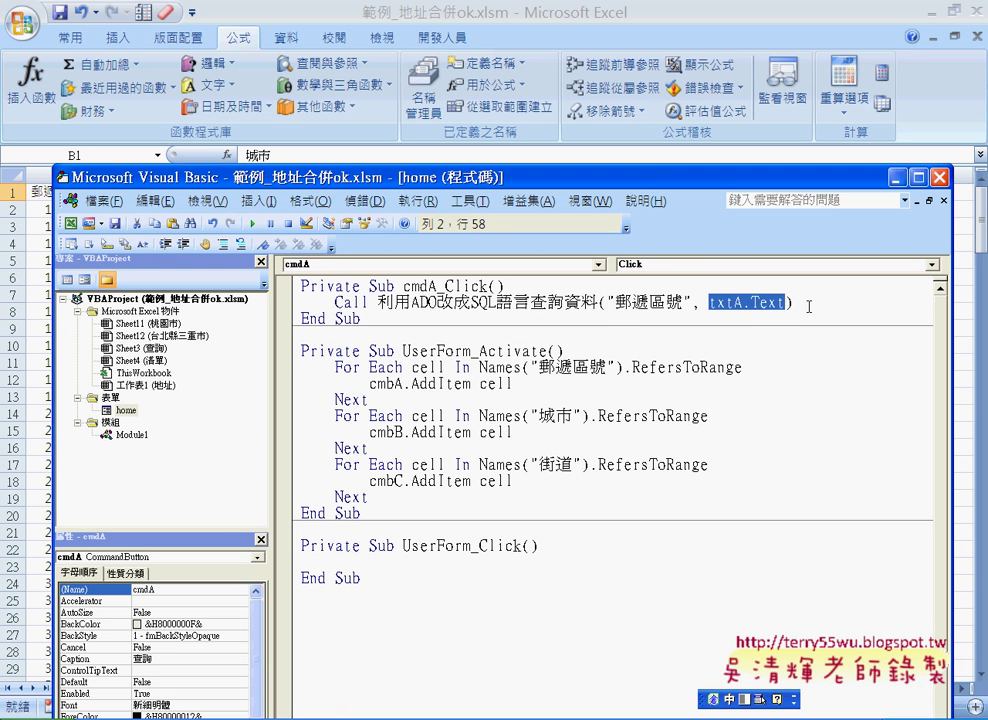
key(c)
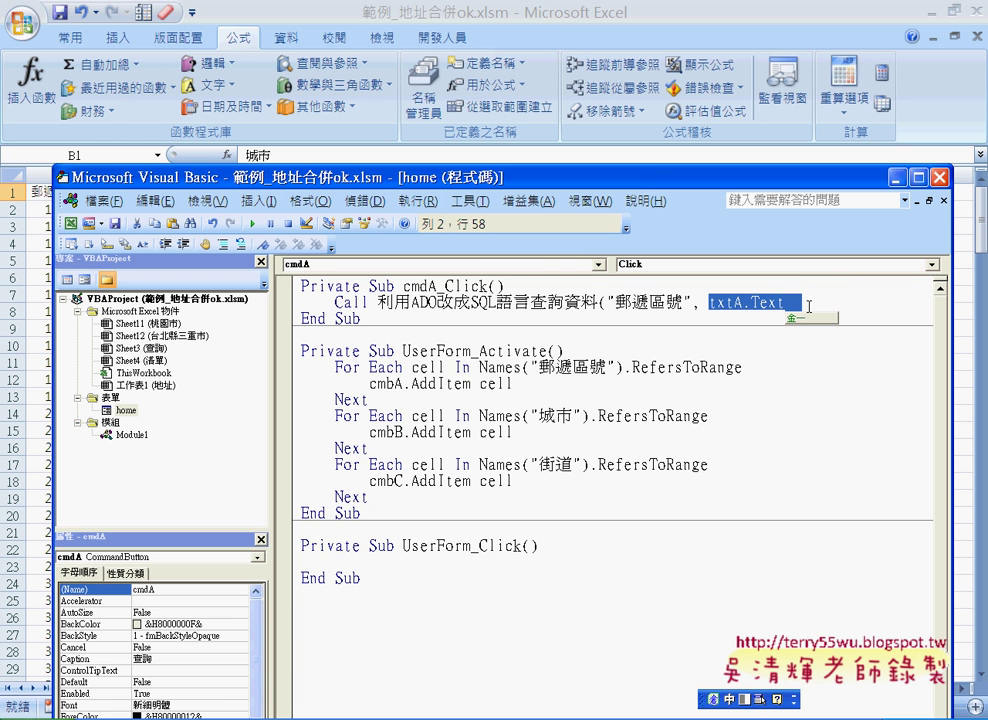
key(BackSpace)
text(m)
text(A)
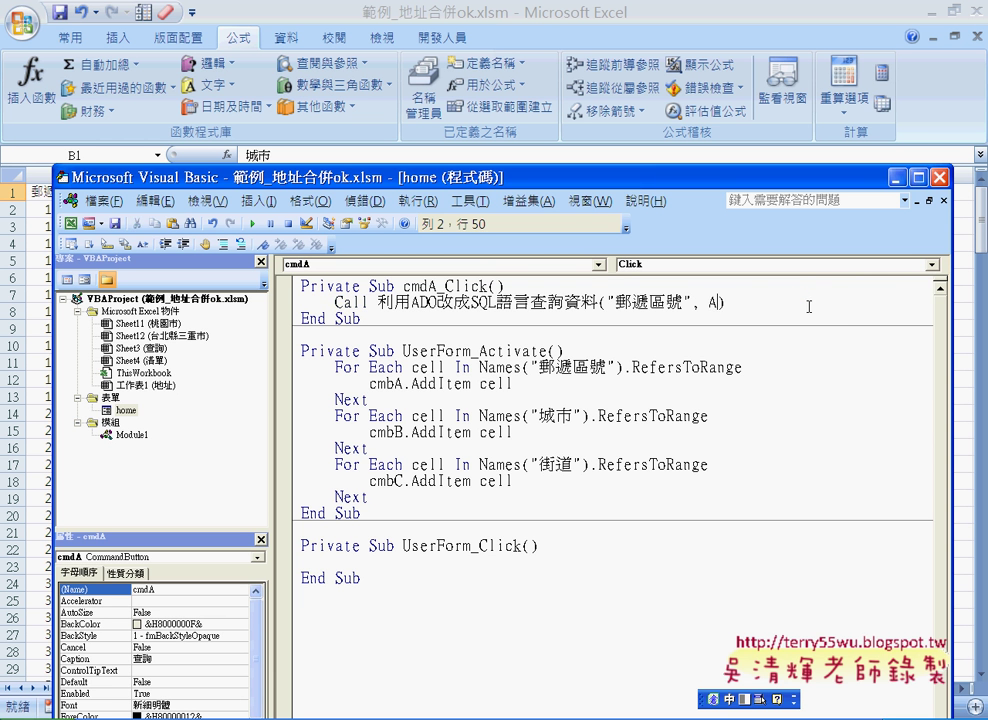
key(BackSpace)
key(ctrl+space)
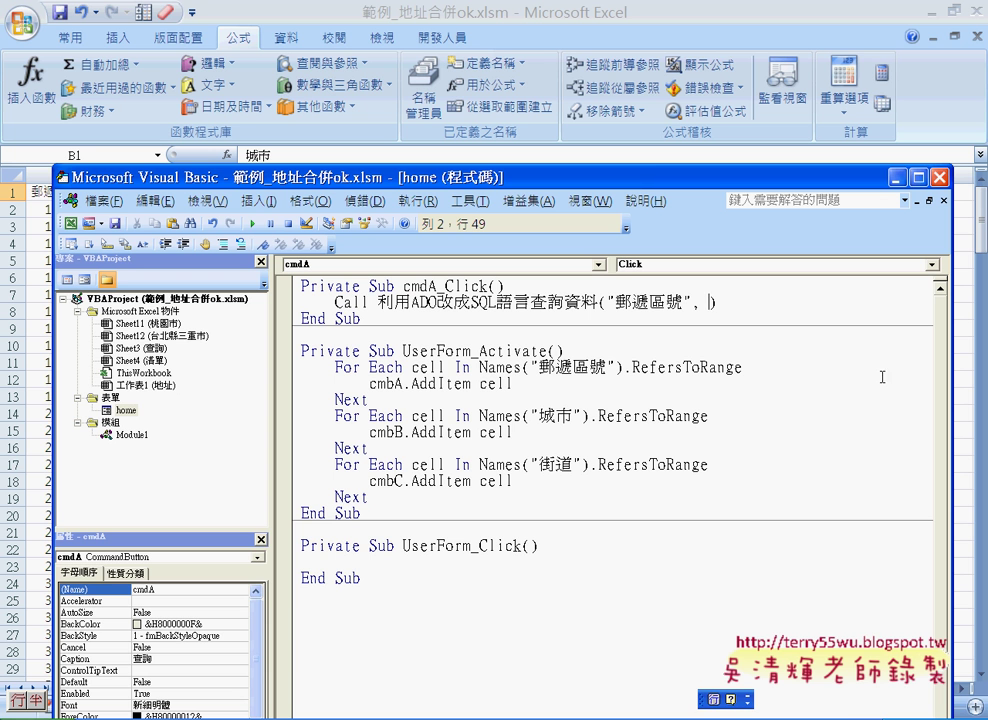
click(714, 699)
click(744, 625)
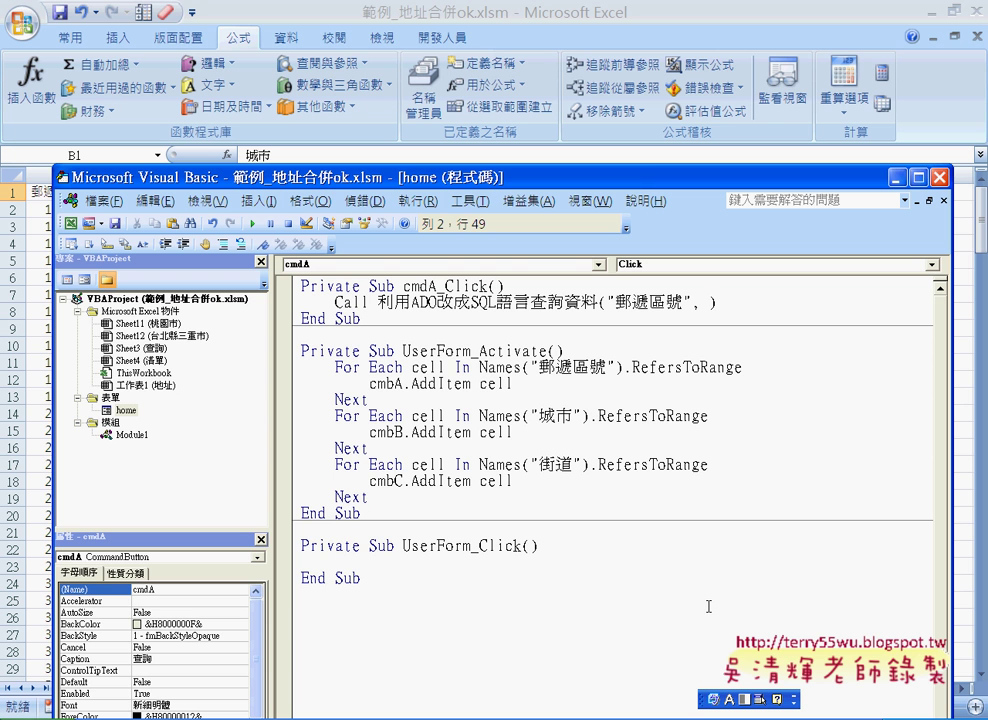
text(cm)
text(bA.)
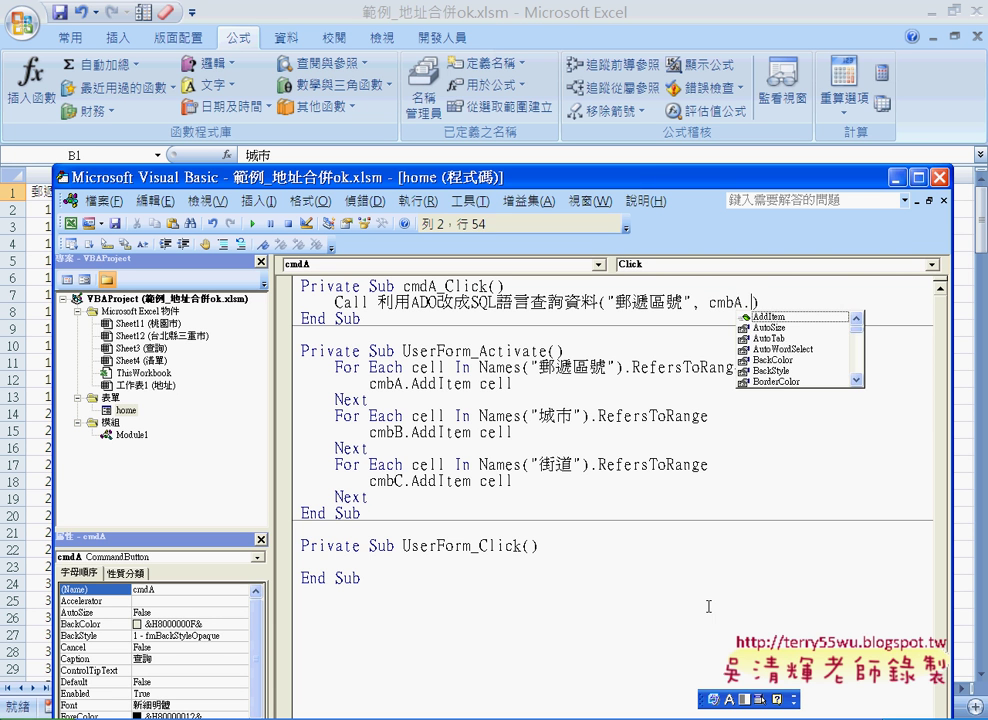
text(te)
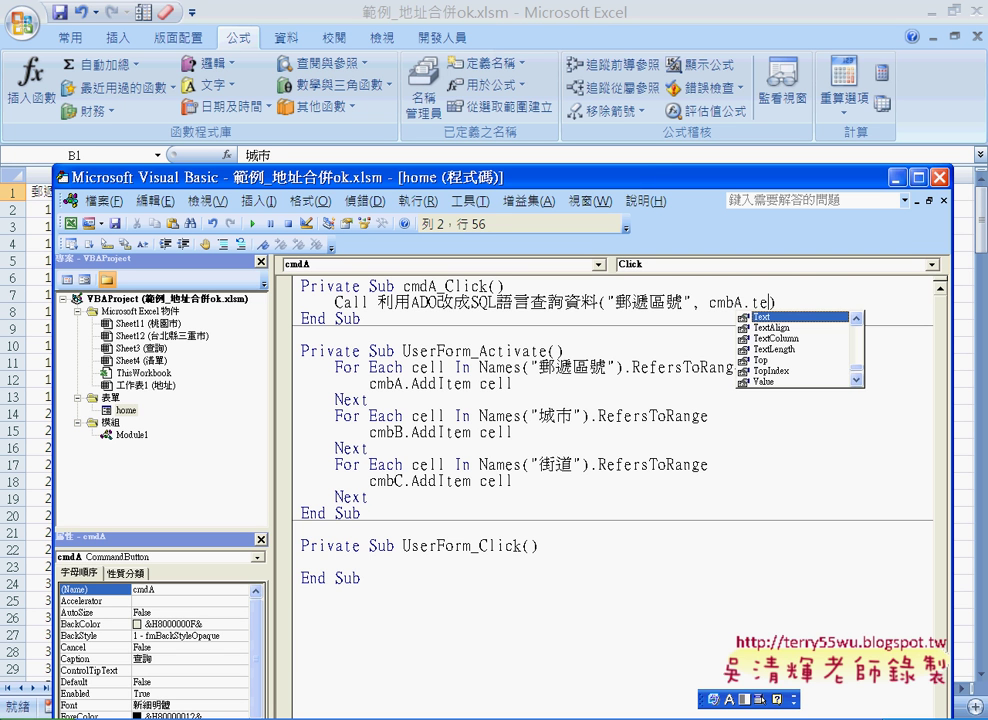
key(Down)
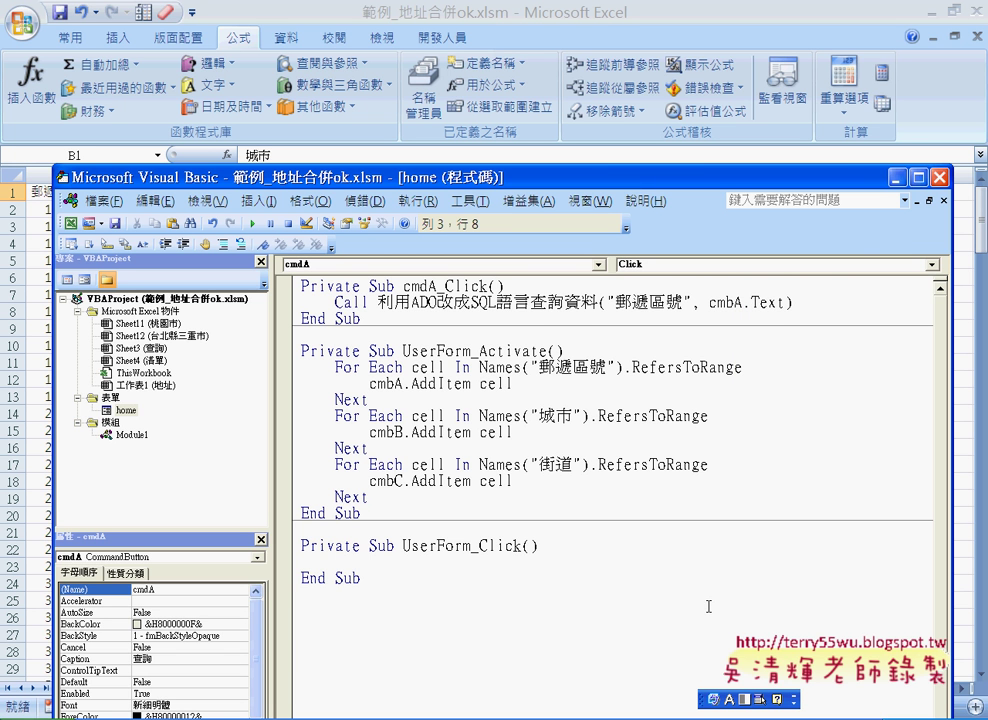
click(733, 302)
Select the cmbA.Text and "郵遞區號" arguments, then reposition the editor to show the sheet.
click(453, 302)
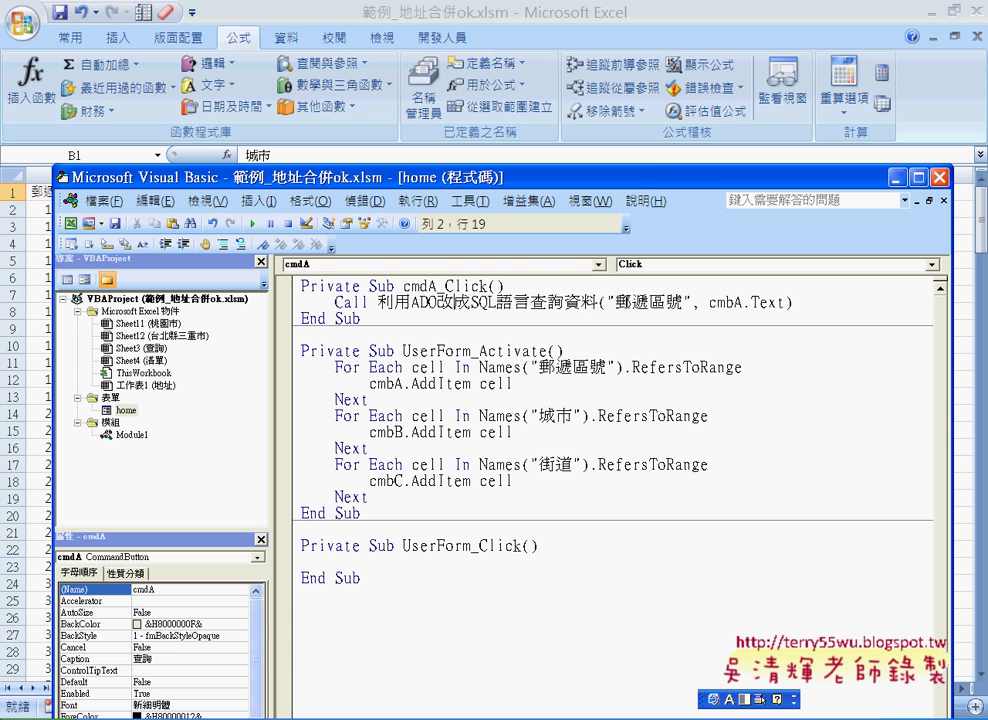
click(705, 302)
drag(705, 302, 788, 302)
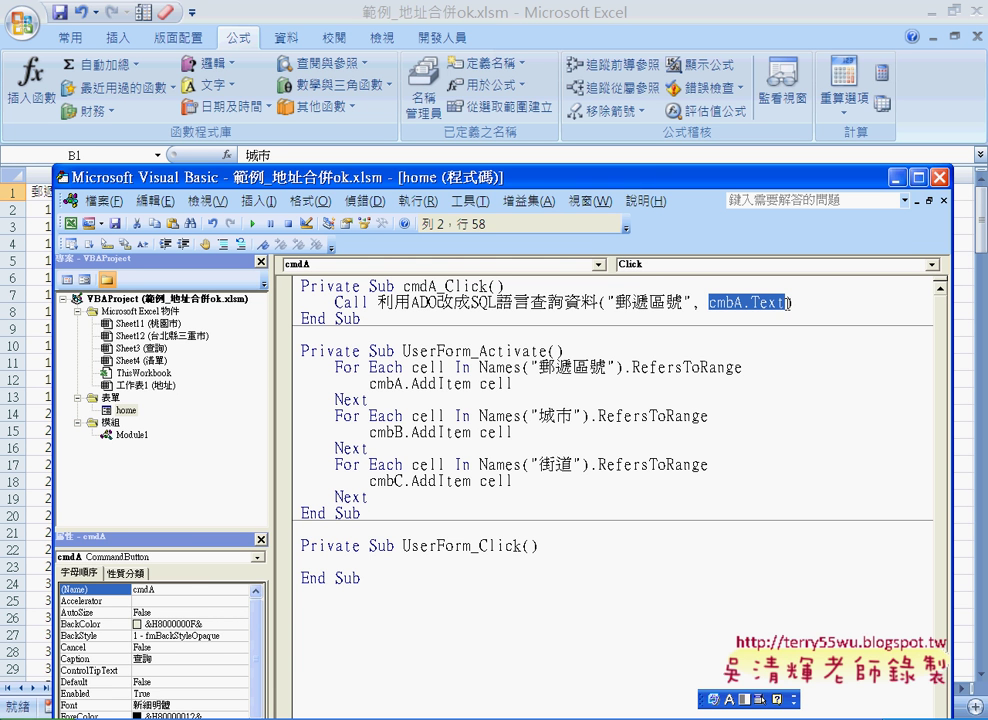
drag(691, 302, 607, 302)
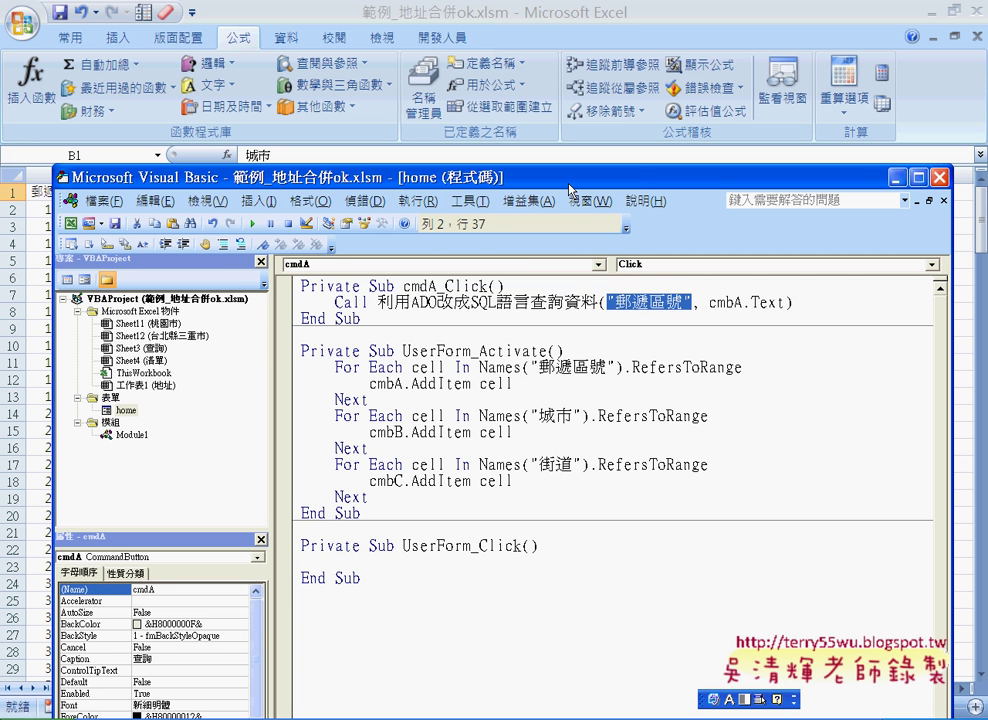
drag(569, 188, 576, 179)
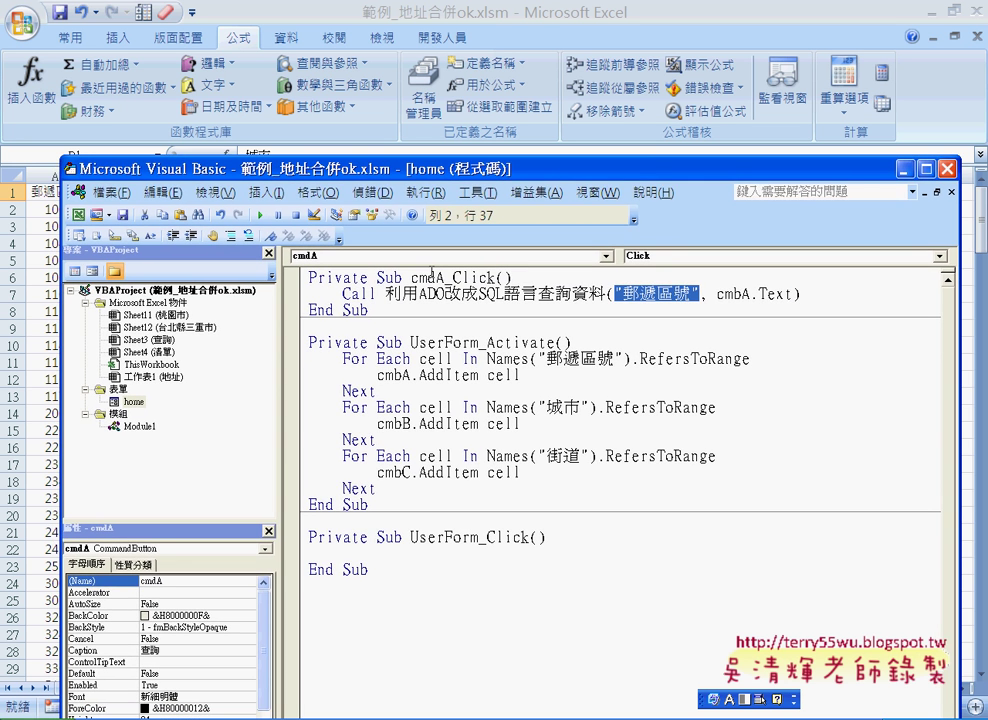
mouse_move(432, 178)
mouse_down()
mouse_move(555, 123)
mouse_move(412, 179)
mouse_up()
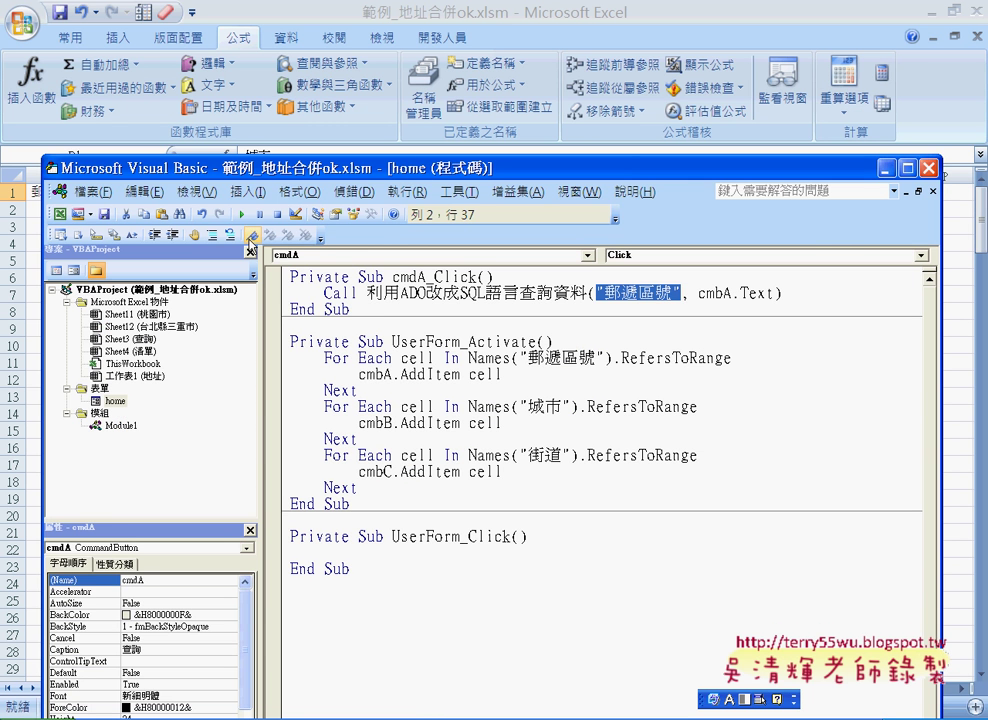
Run the form macro twice, dismissing the file-not-found and runtime error 53 messages each time.
click(241, 213)
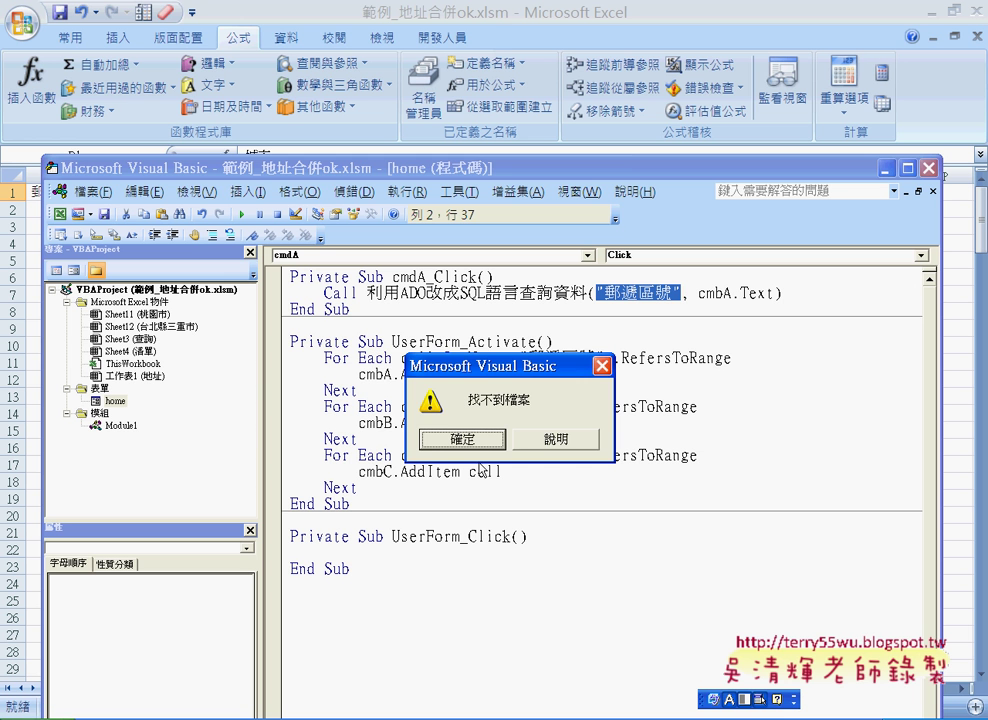
click(470, 442)
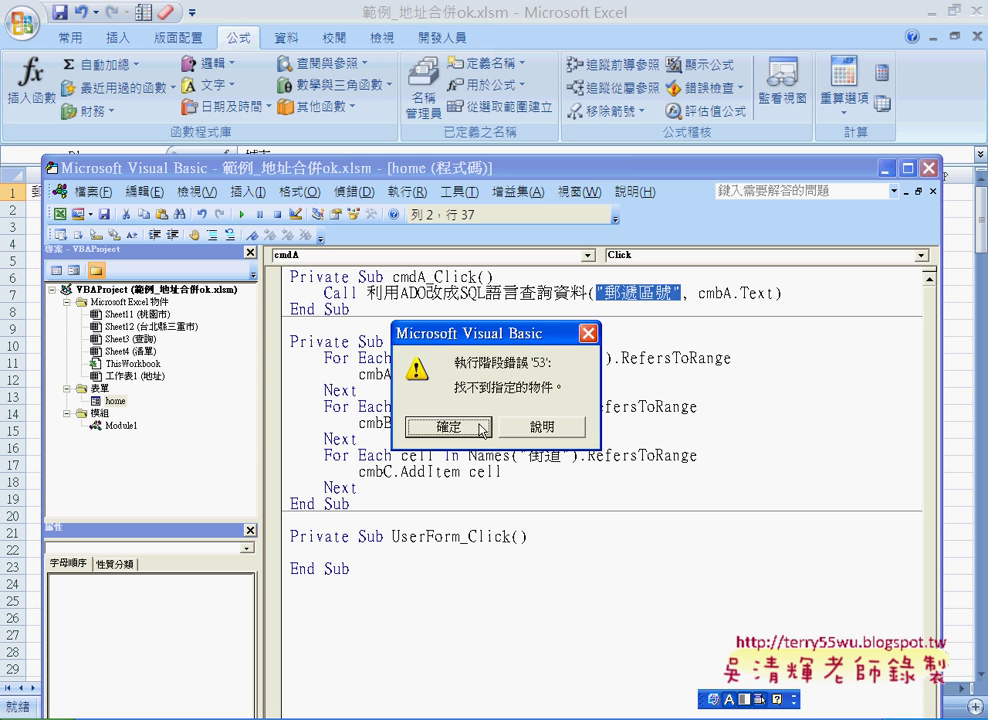
click(483, 430)
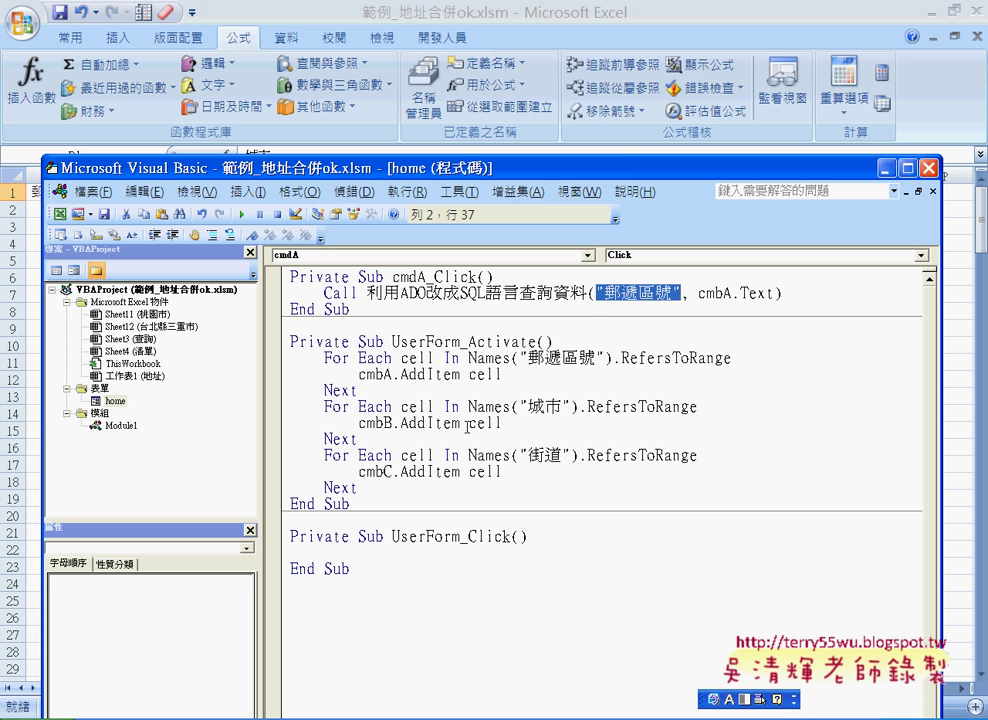
click(241, 213)
click(479, 439)
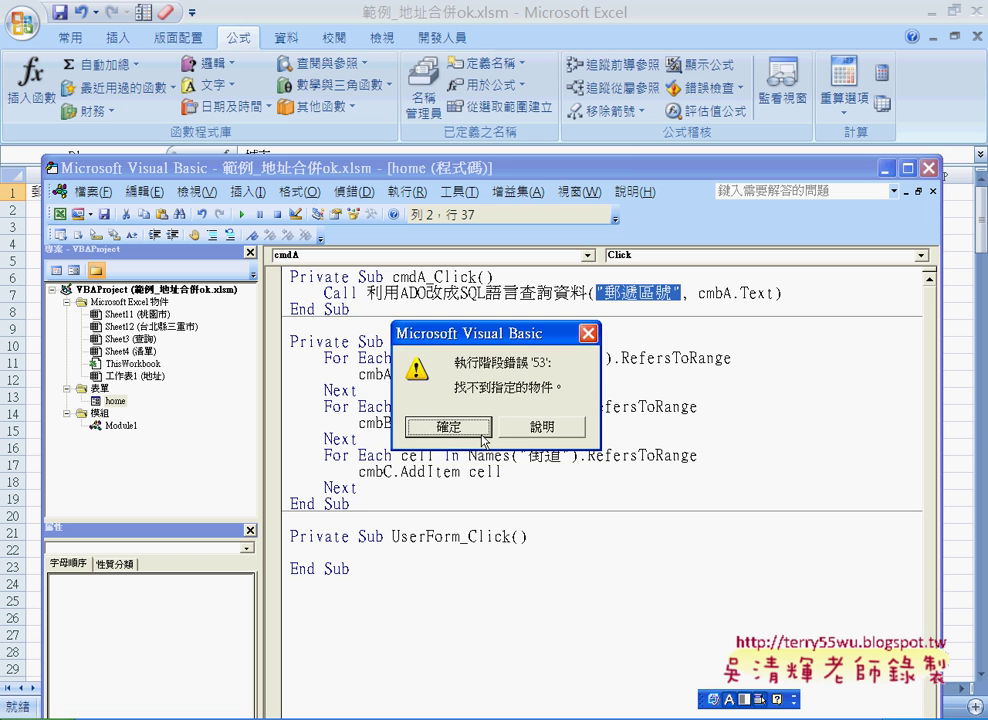
click(479, 430)
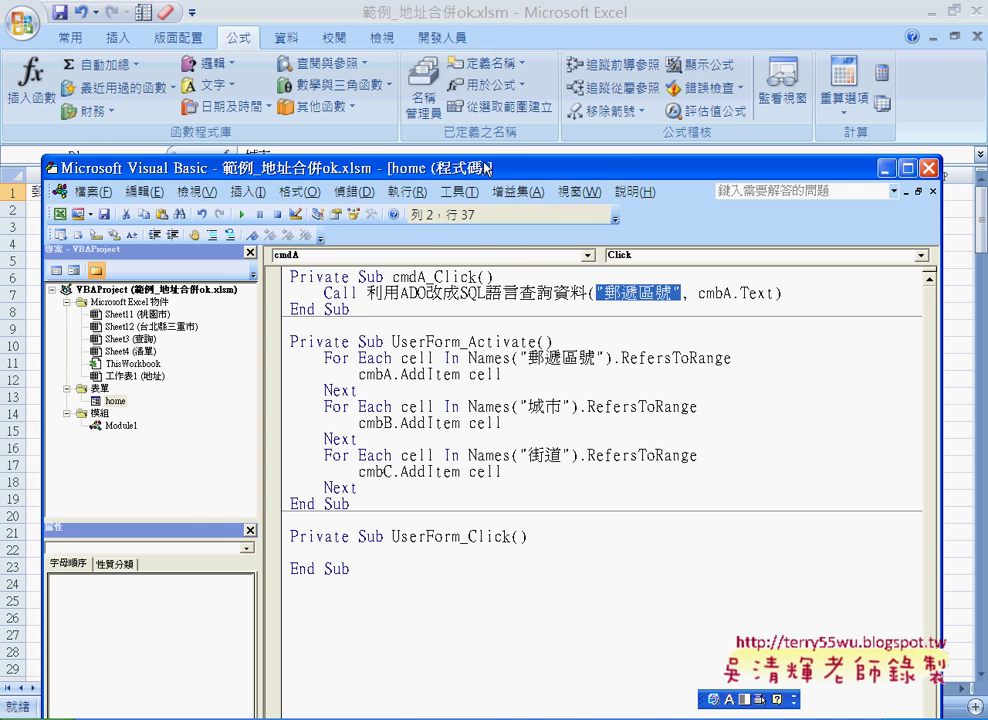
Select the home form in the project and run it with F5 until it appears over the sheet.
mouse_move(485, 167)
mouse_down()
mouse_move(647, 331)
mouse_move(490, 58)
mouse_up()
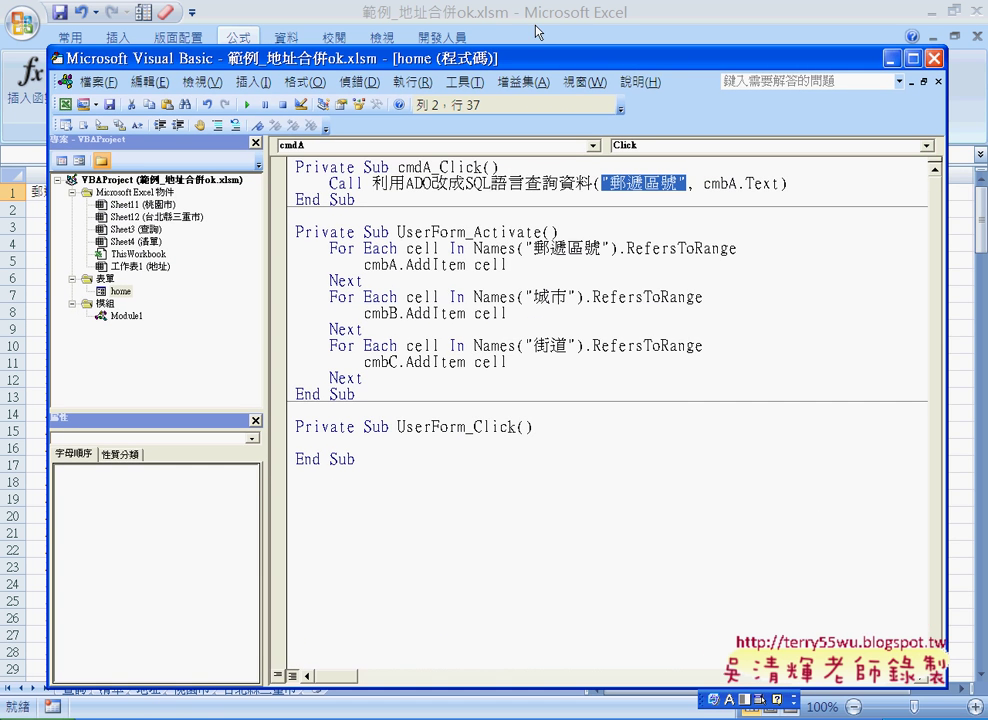
click(160, 292)
key(F5)
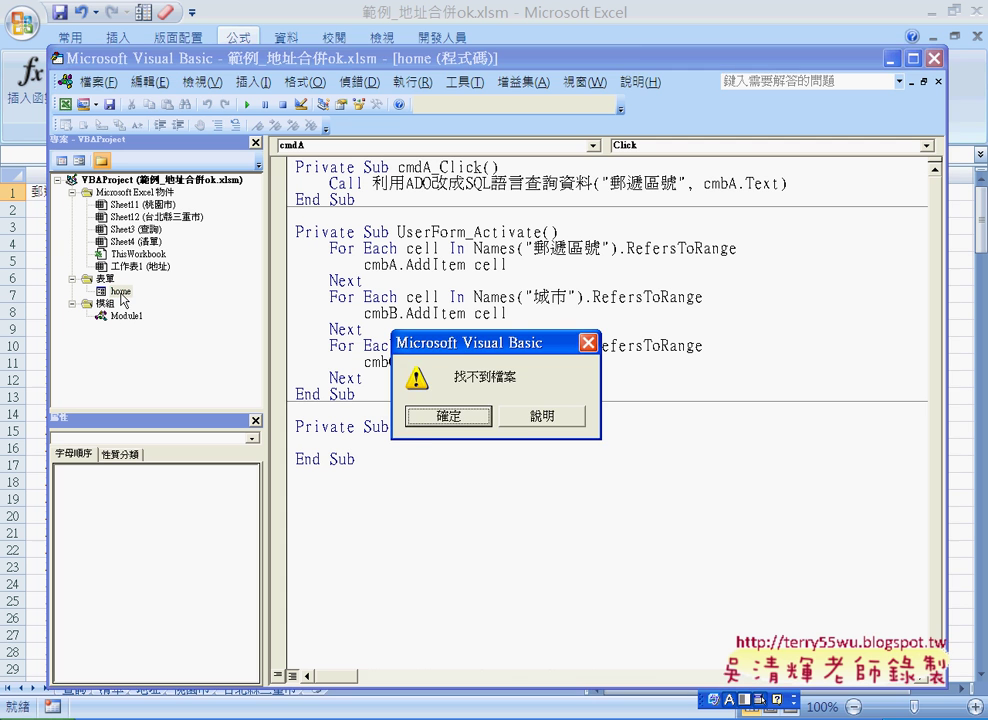
click(430, 418)
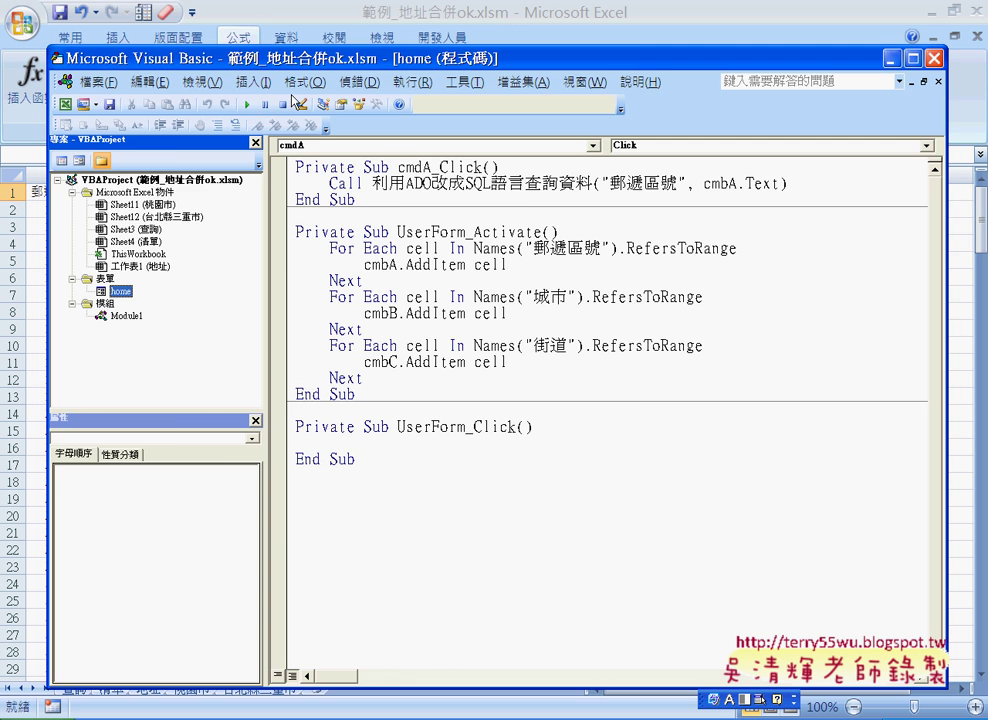
key(F5)
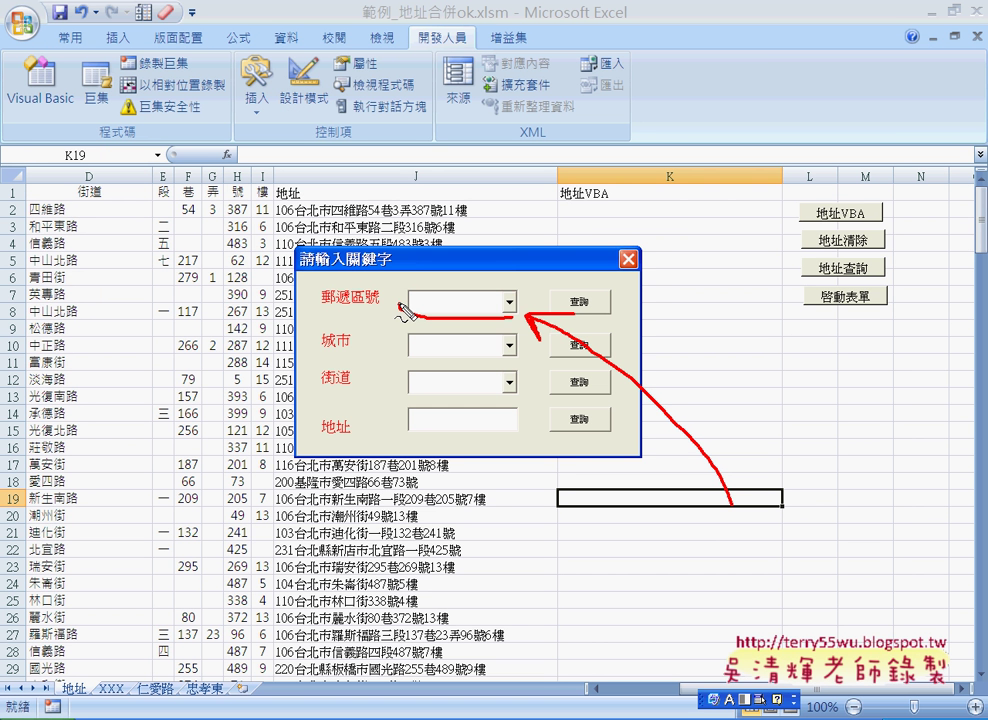
Mark up the running query form on screen, then clear the annotations.
drag(404, 313, 410, 298)
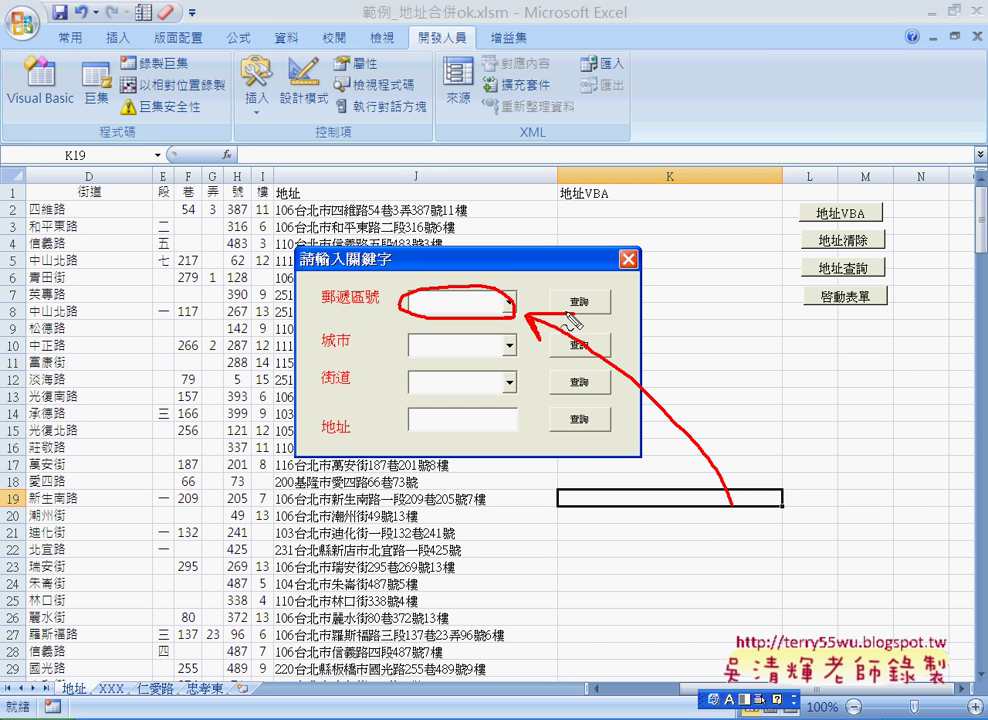
mouse_move(560, 308)
mouse_down()
mouse_move(612, 298)
mouse_move(596, 303)
mouse_up()
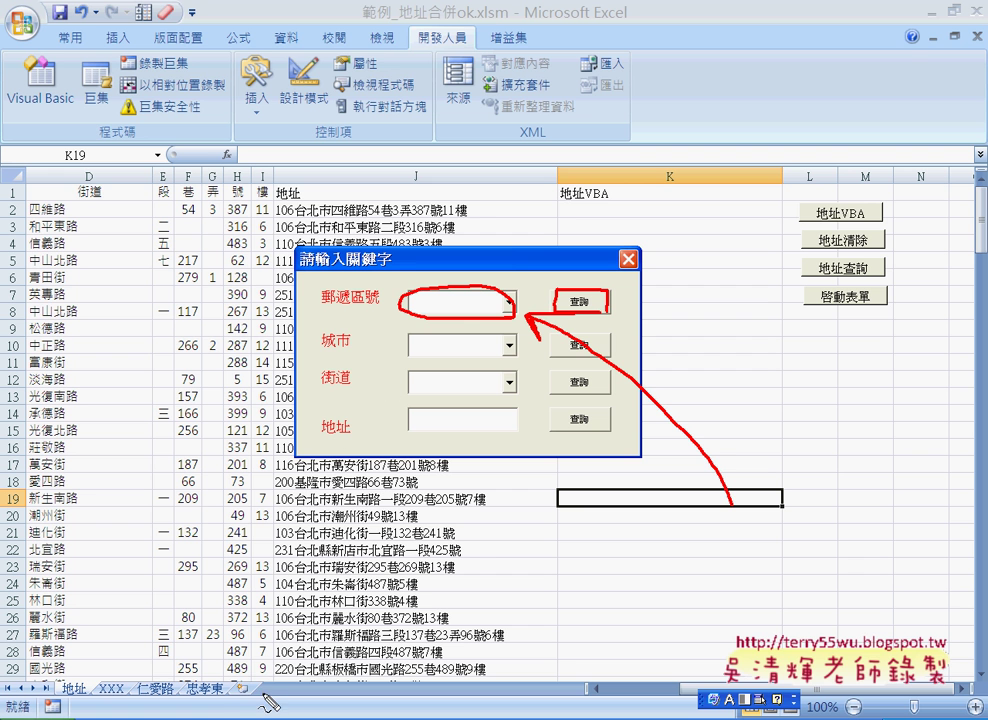
drag(268, 695, 262, 684)
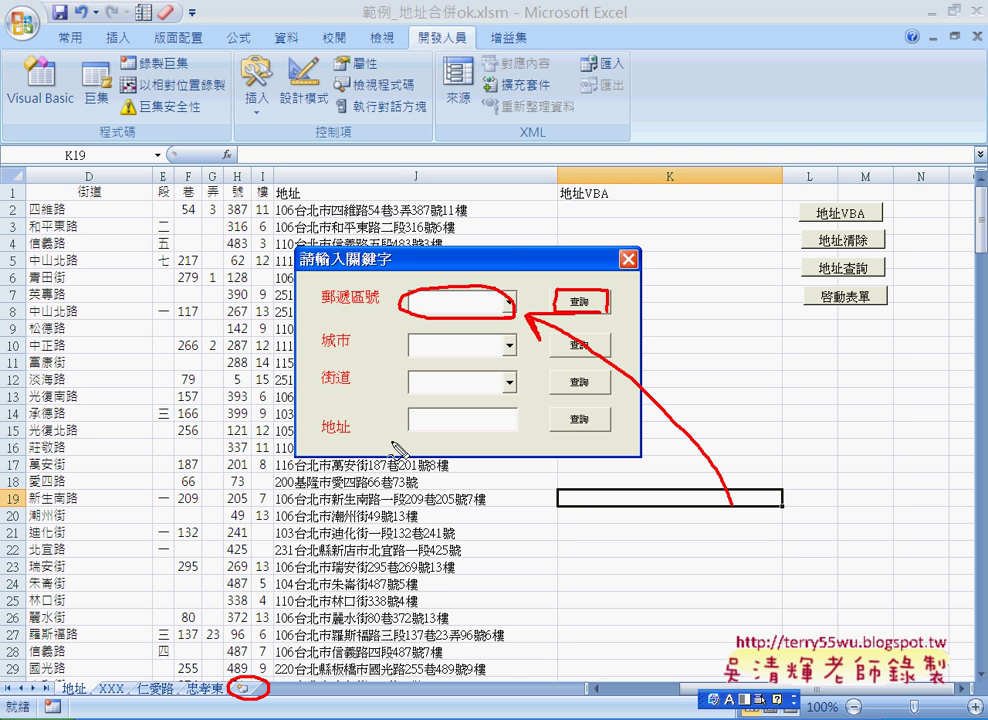
key(Escape)
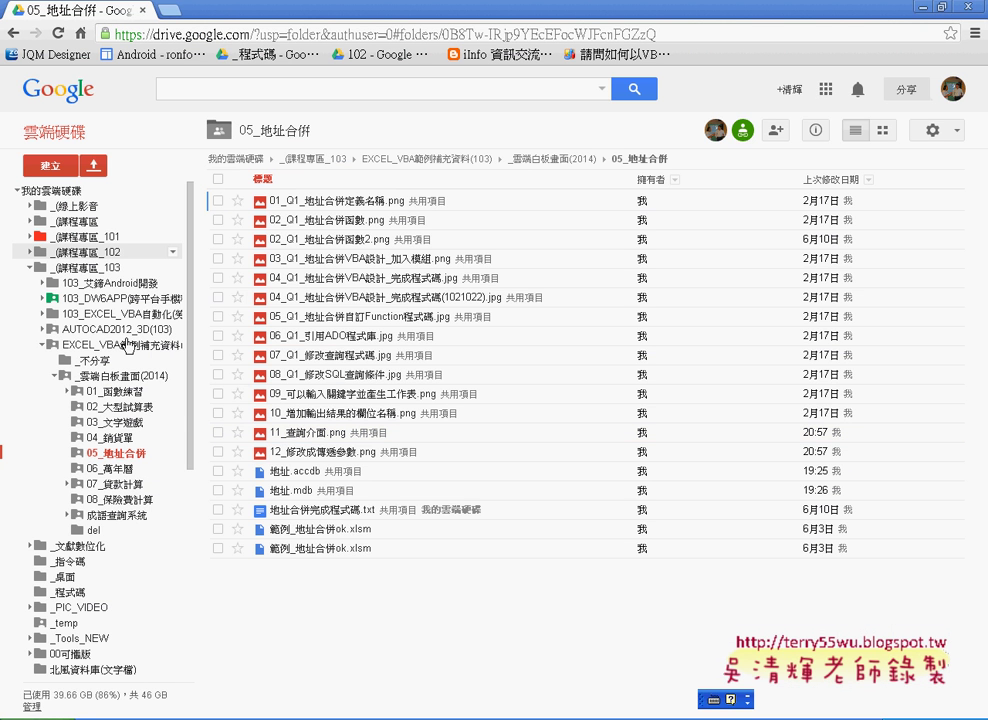
Preview the 房貸計算 form-design image 00_表單設計.png from the 07_貸款計算 Drive folder.
click(128, 488)
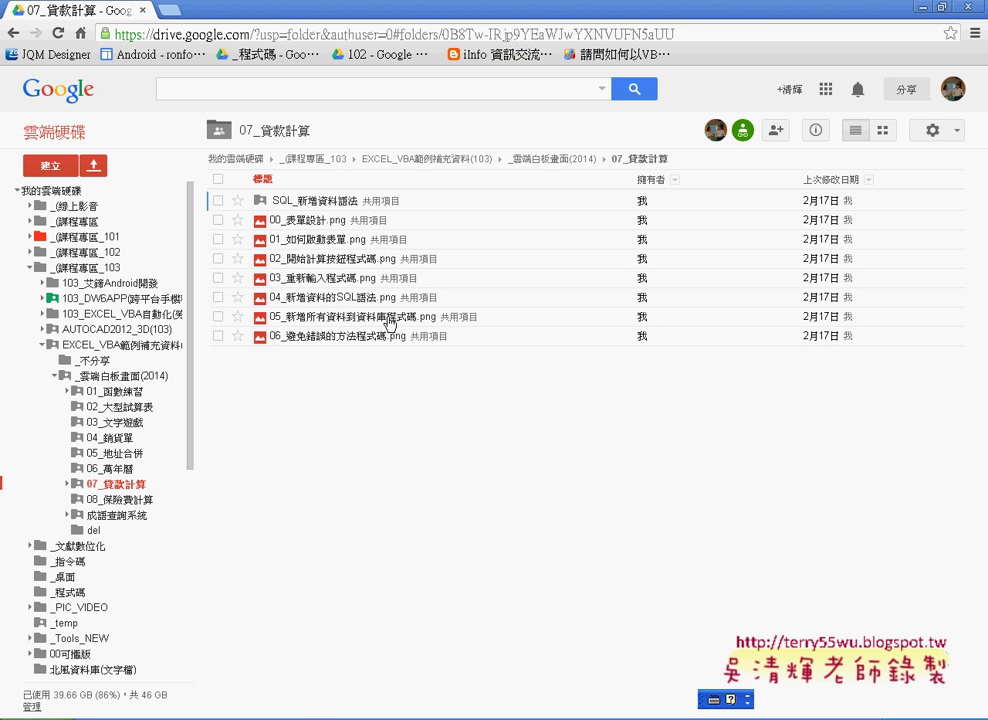
click(310, 222)
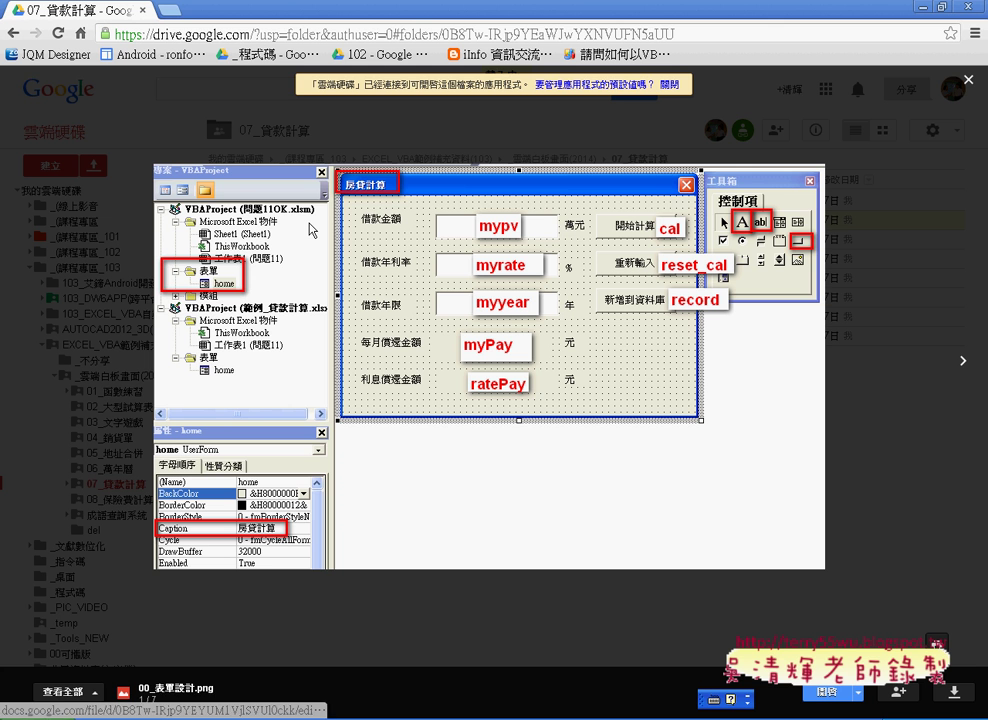